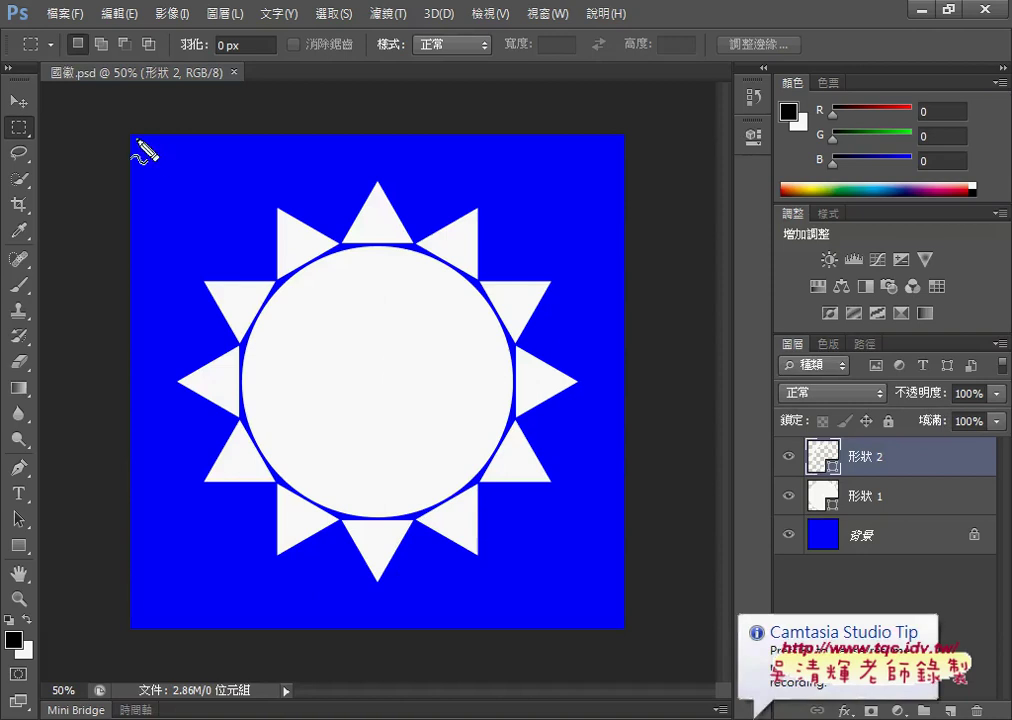
Step: Rearrange the workspace and move the Windows colour-scheme prompt out of the way
{"action": "left_click_drag", "start_coordinate": [127, 130], "coordinate": [145, 110]}
{"action": "left_click_drag", "start_coordinate": [604, 118], "coordinate": [618, 130]}
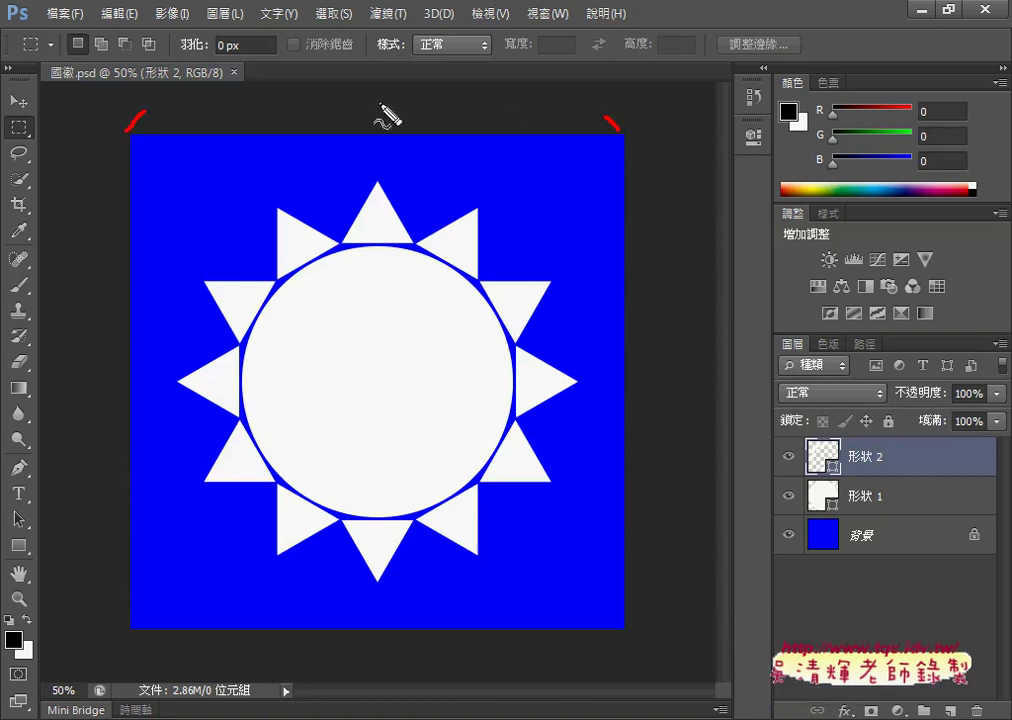
{"action": "left_click_drag", "start_coordinate": [332, 85], "coordinate": [323, 133]}
{"action": "mouse_move", "coordinate": [370, 100]}
{"action": "left_mouse_down"}
{"action": "mouse_move", "coordinate": [358, 124]}
{"action": "mouse_move", "coordinate": [442, 102]}
{"action": "left_mouse_up"}
{"action": "left_click_drag", "start_coordinate": [626, 142], "coordinate": [650, 160]}
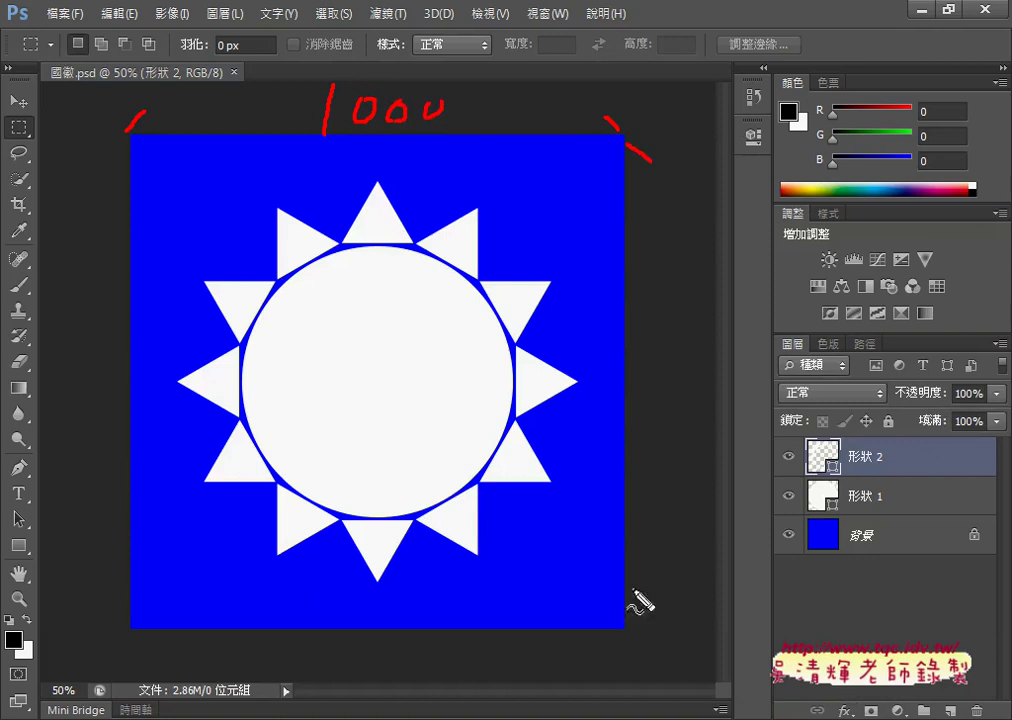
{"action": "left_click_drag", "start_coordinate": [625, 628], "coordinate": [668, 562]}
{"action": "mouse_move", "coordinate": [668, 393]}
{"action": "left_mouse_down"}
{"action": "mouse_move", "coordinate": [660, 440]}
{"action": "mouse_move", "coordinate": [686, 411]}
{"action": "mouse_move", "coordinate": [734, 413]}
{"action": "left_mouse_up"}
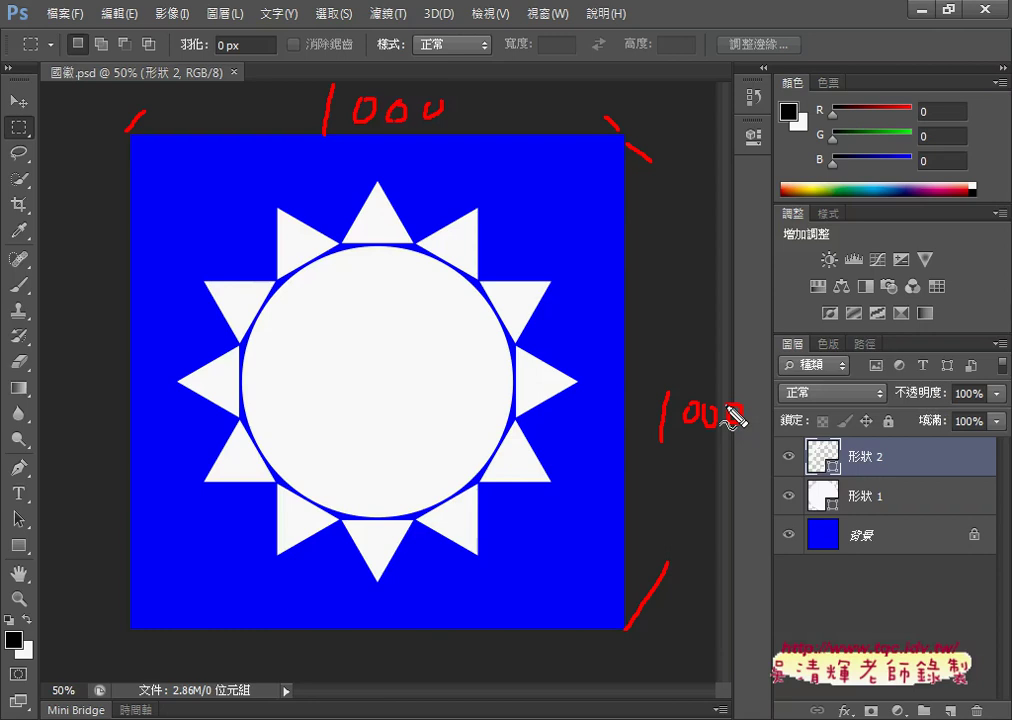
{"action": "key", "text": "Escape"}
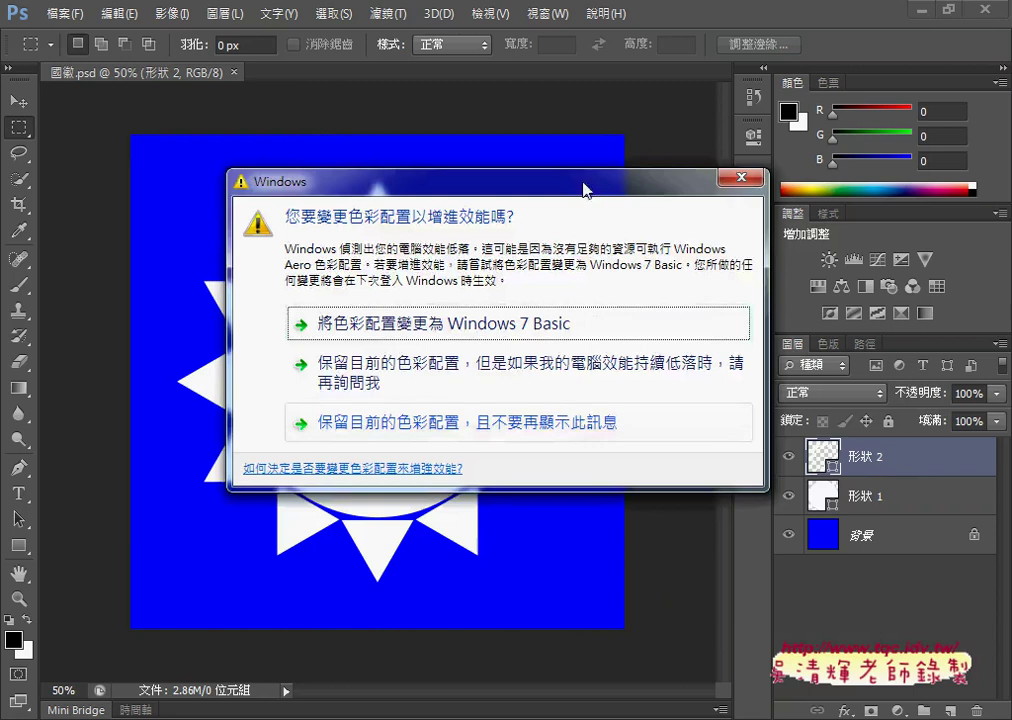
{"action": "mouse_move", "coordinate": [585, 190]}
{"action": "left_mouse_down"}
{"action": "mouse_move", "coordinate": [657, 438]}
{"action": "mouse_move", "coordinate": [657, 638]}
{"action": "left_mouse_up"}
Step: Start a new document and name it 國徽 using the 新注音 2010 input method
{"action": "left_click", "coordinate": [64, 14]}
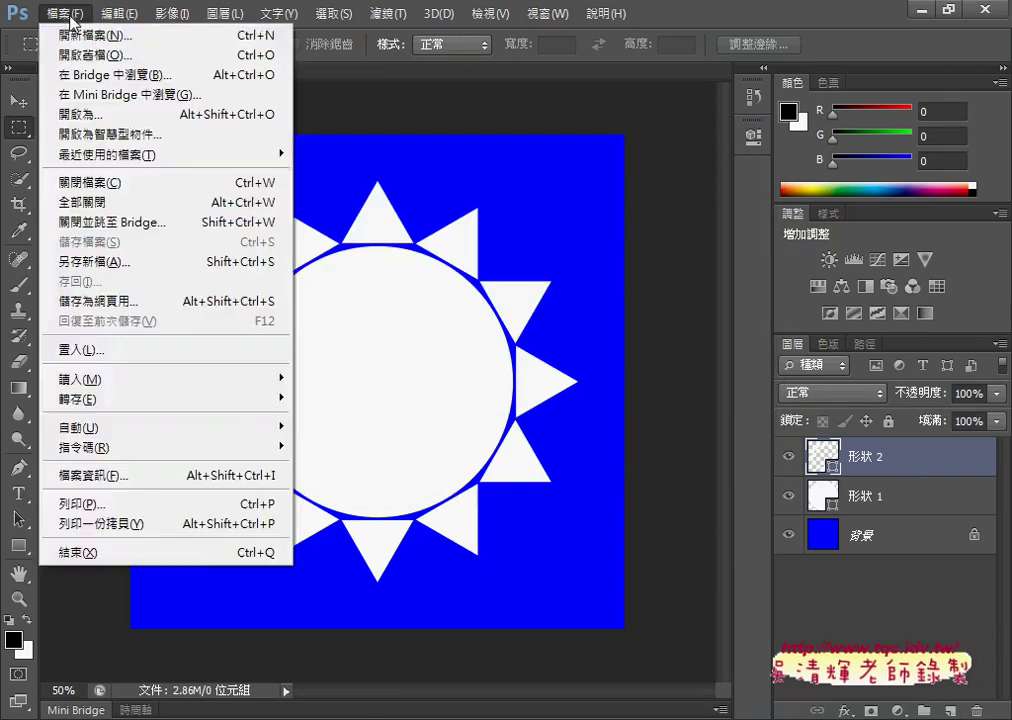
{"action": "left_click", "coordinate": [82, 42]}
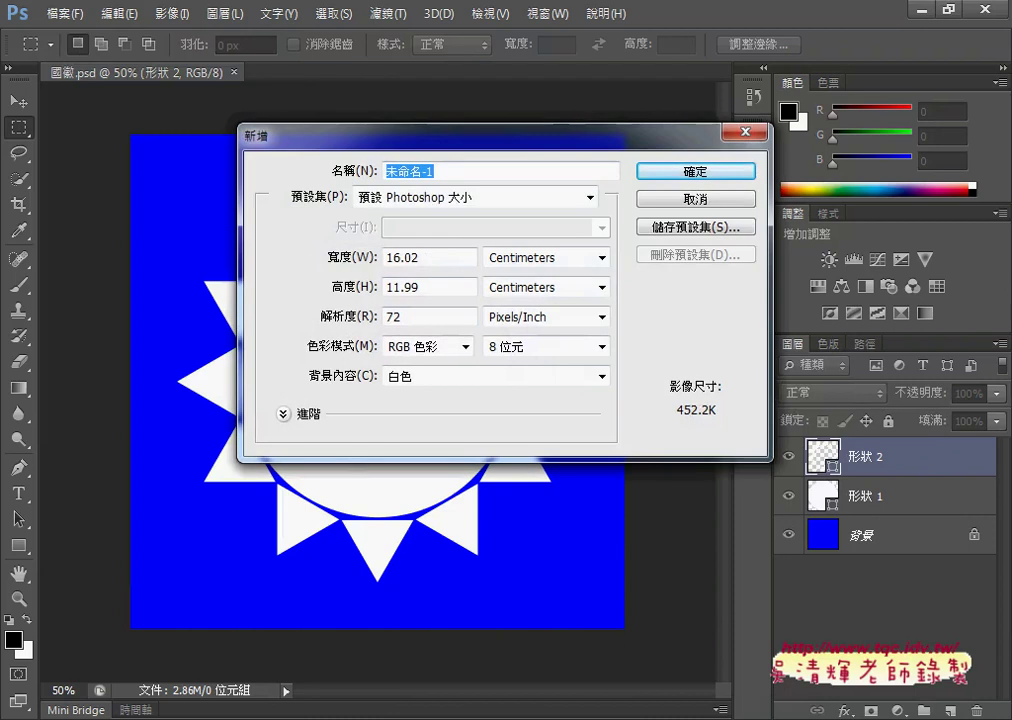
{"action": "left_click", "coordinate": [700, 718]}
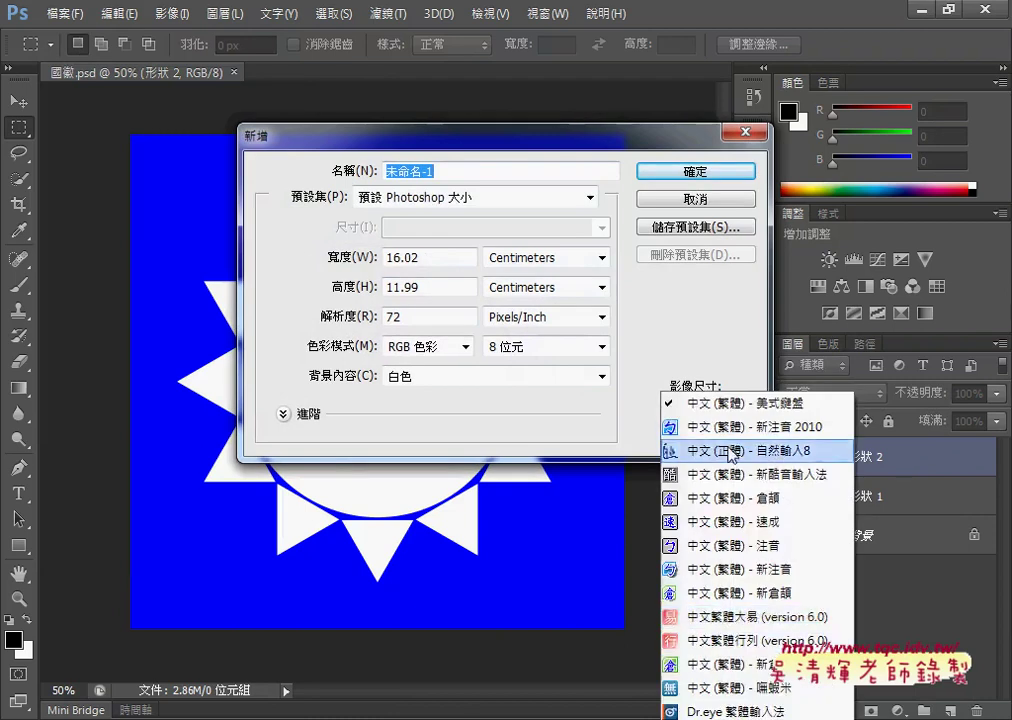
{"action": "left_click", "coordinate": [727, 427]}
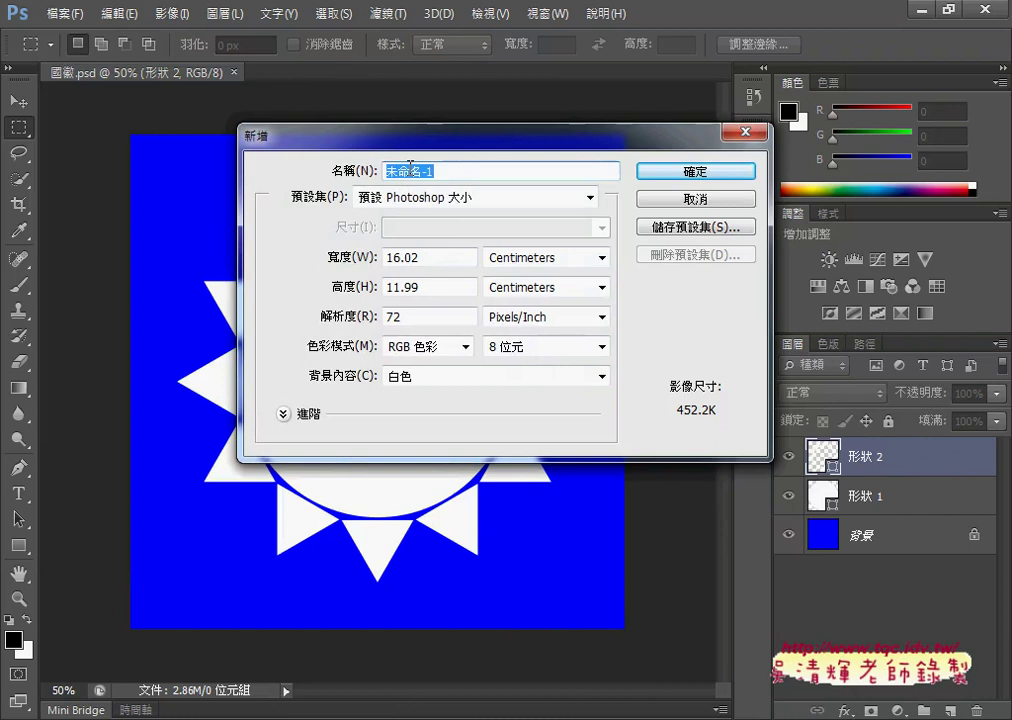
{"action": "type", "text": "eji"}
{"action": "type", "text": "6cjo"}
{"action": "key", "text": "Return"}
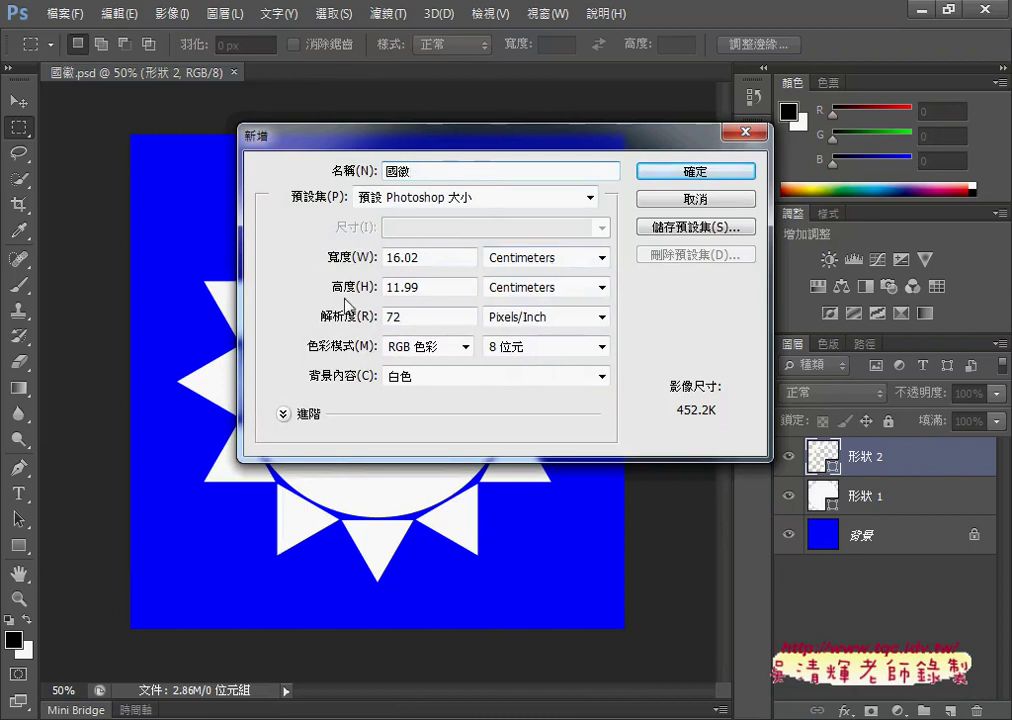
Step: Set the document size to 1000 × 1000 pixels and create it
{"action": "left_click", "coordinate": [603, 259]}
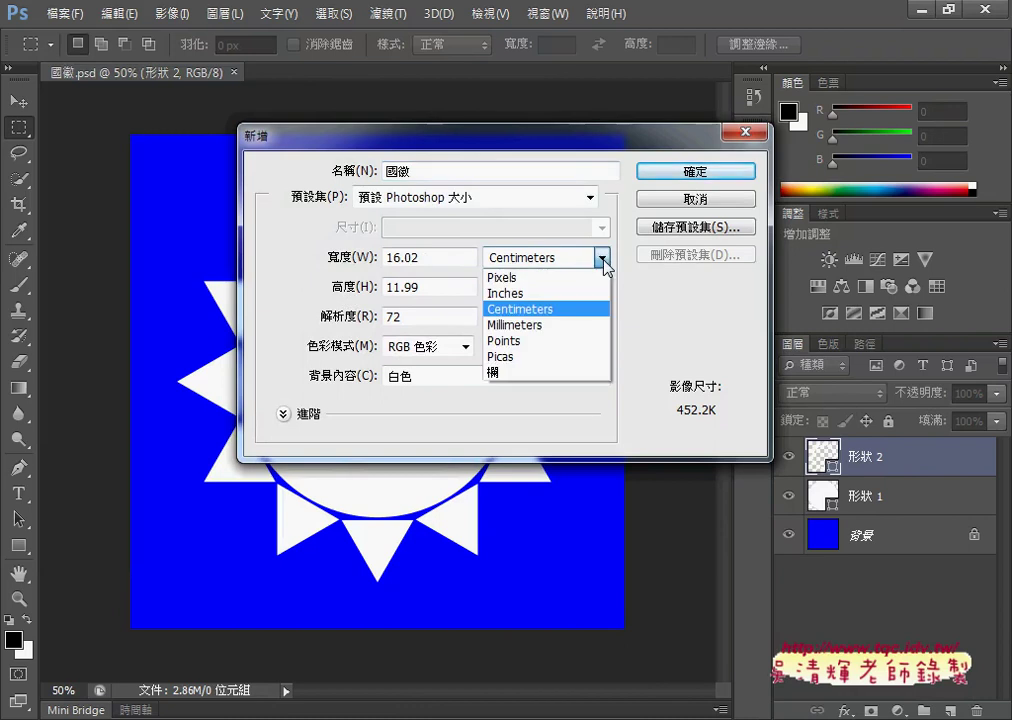
{"action": "left_click", "coordinate": [513, 278]}
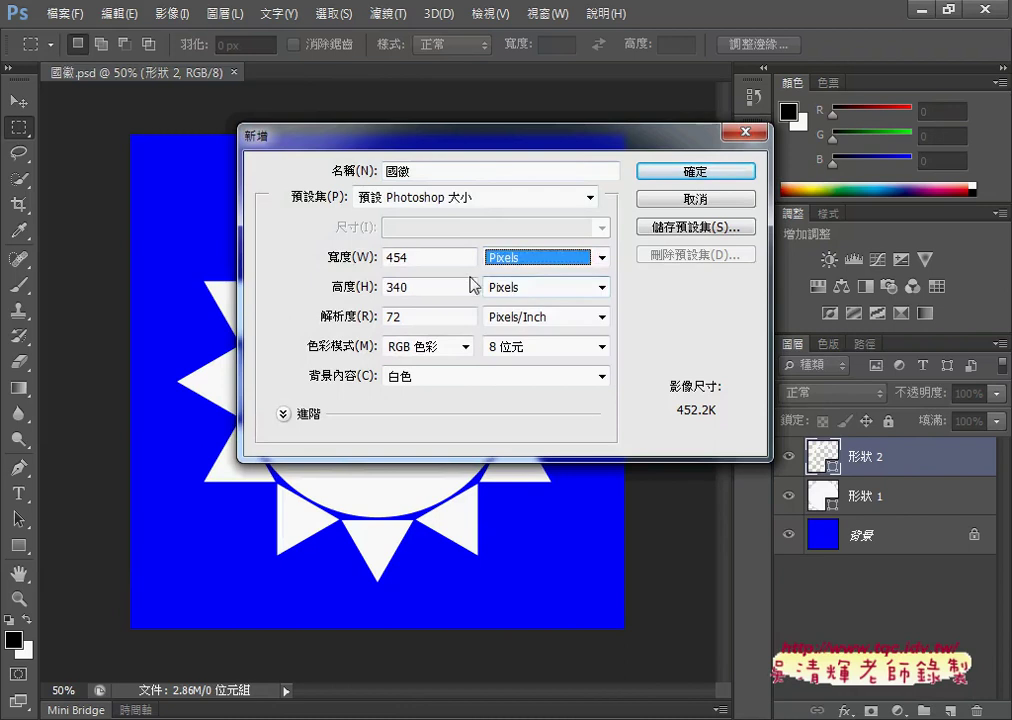
{"action": "left_click", "coordinate": [400, 260]}
{"action": "double_click", "coordinate": [400, 260]}
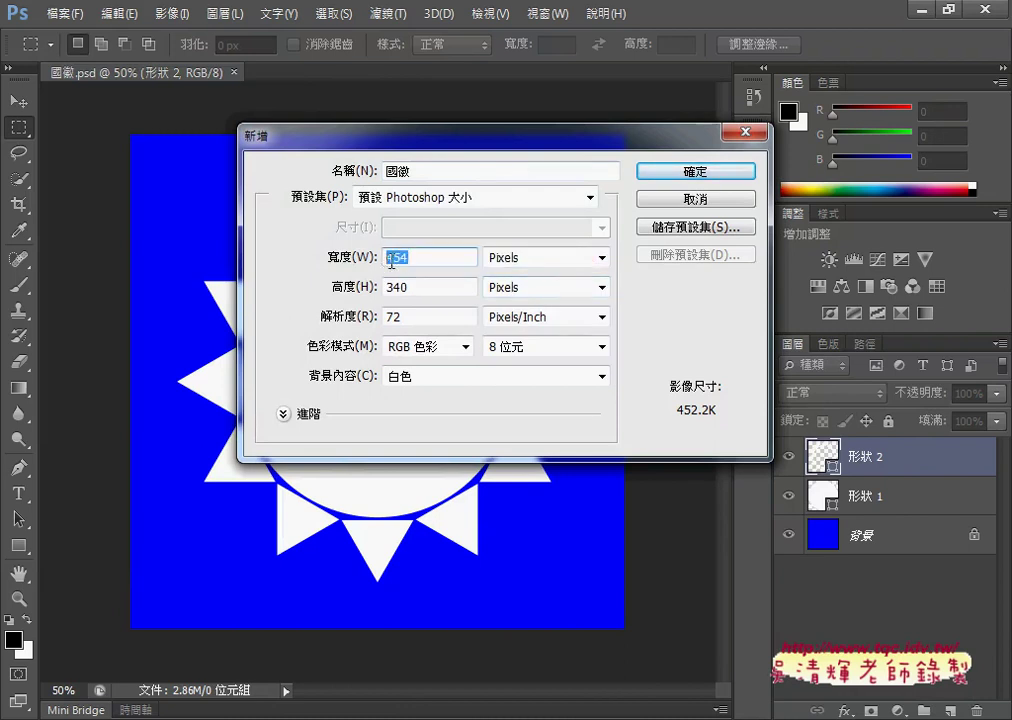
{"action": "type", "text": "1000"}
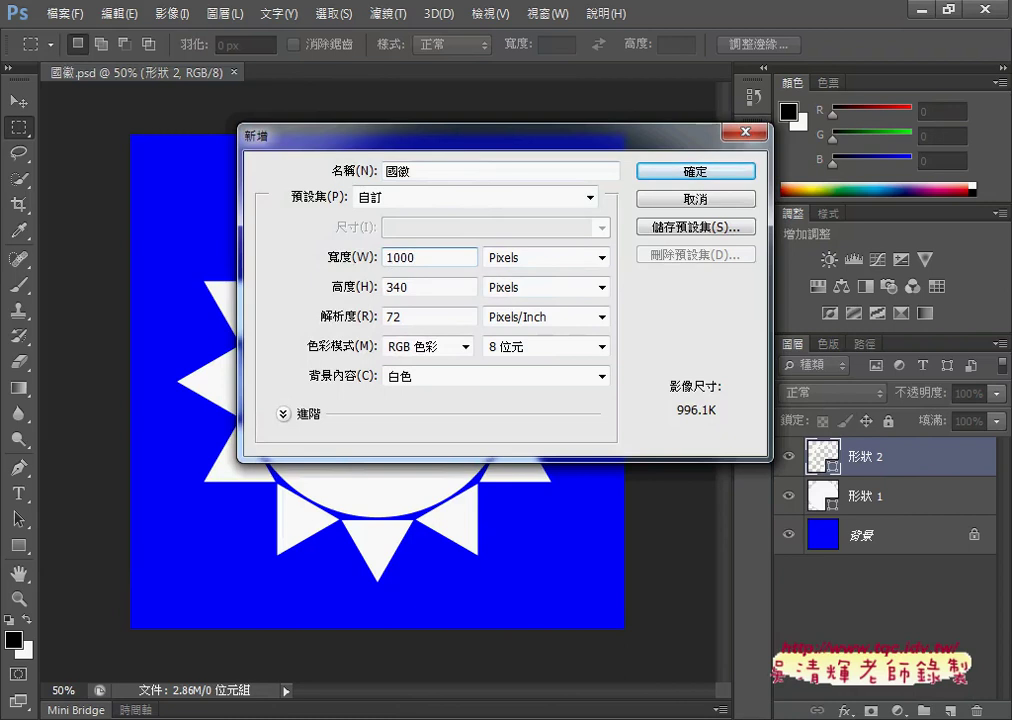
{"action": "key", "text": "Tab"}
{"action": "left_click_drag", "start_coordinate": [438, 294], "coordinate": [378, 298]}
{"action": "type", "text": "100"}
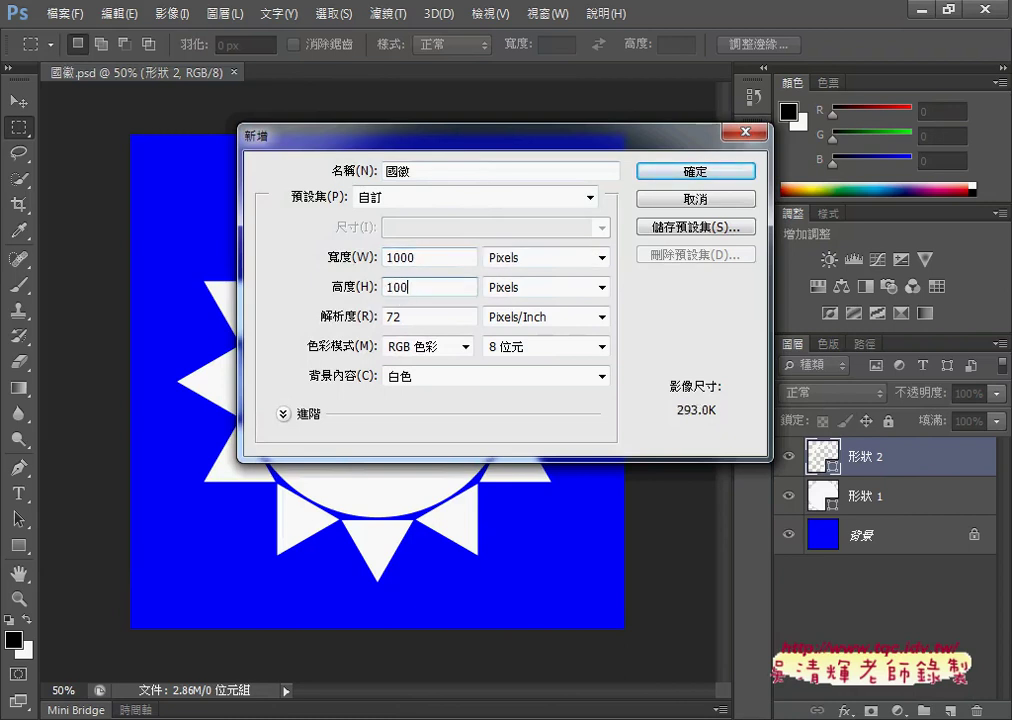
{"action": "type", "text": "0"}
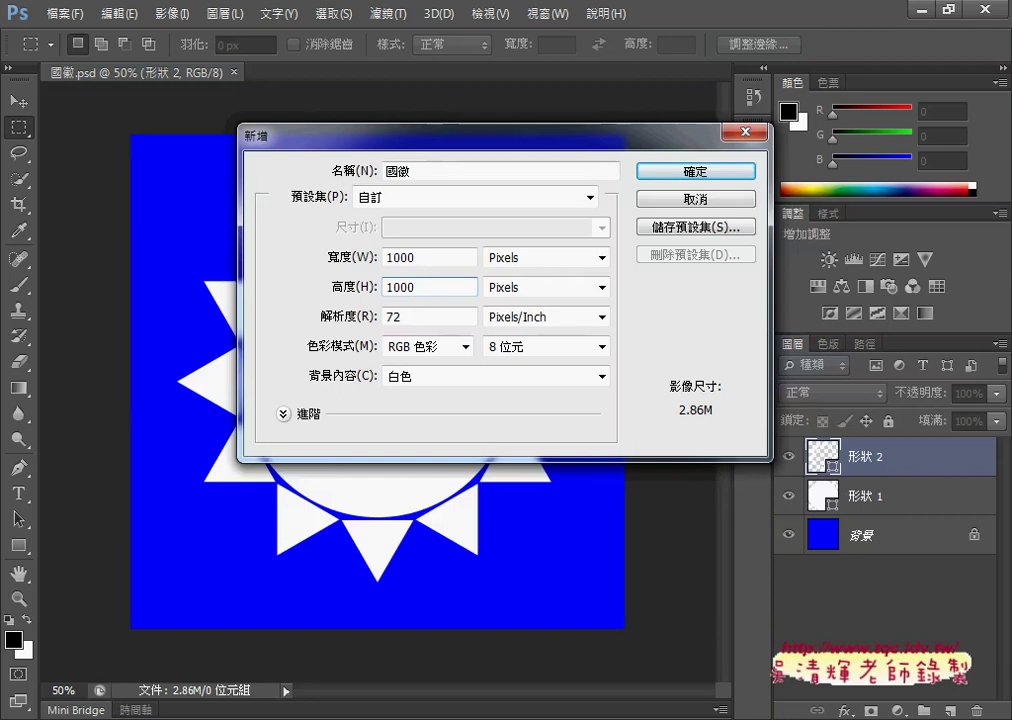
{"action": "left_click", "coordinate": [712, 180]}
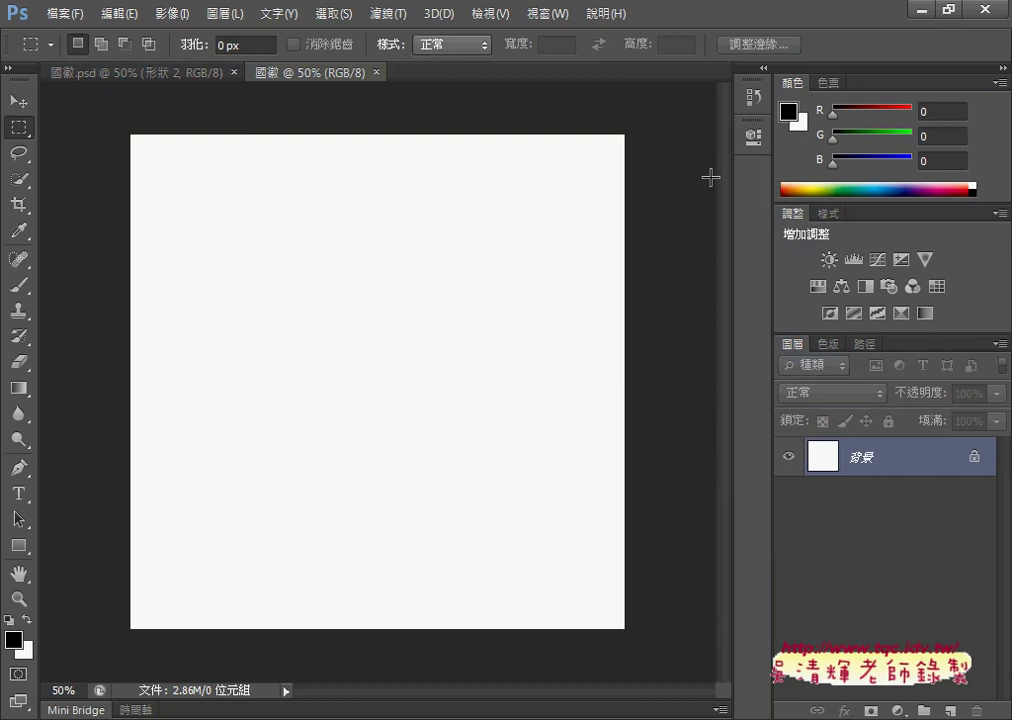
Step: Open Edit > Fill and choose a custom colour as the fill contents
{"action": "left_click", "coordinate": [130, 15]}
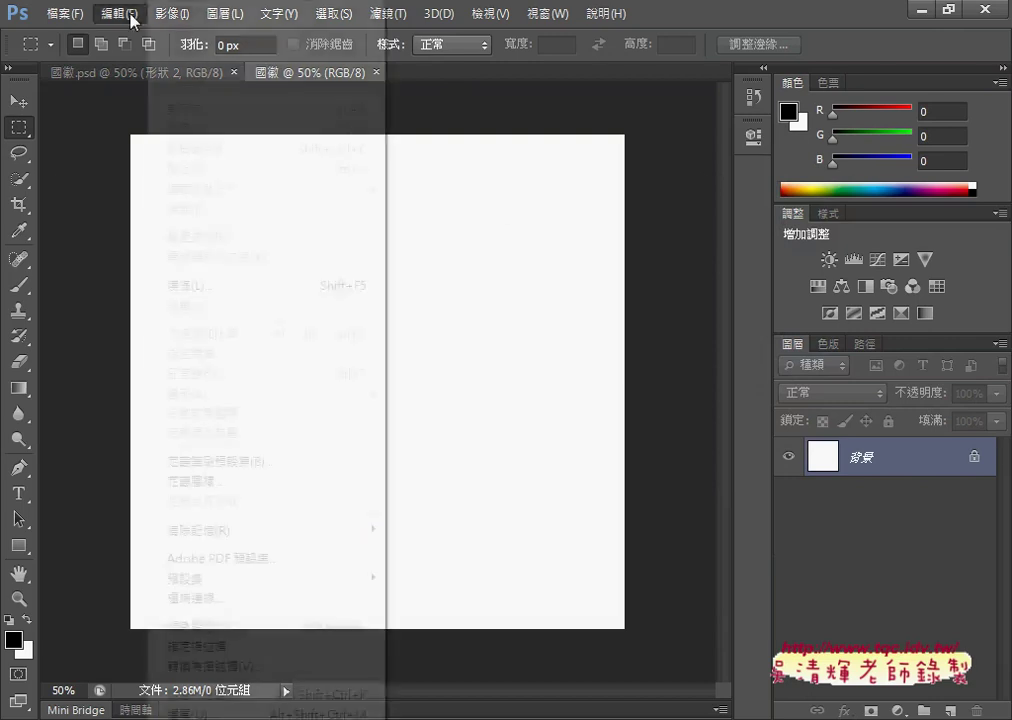
{"action": "left_click", "coordinate": [290, 285]}
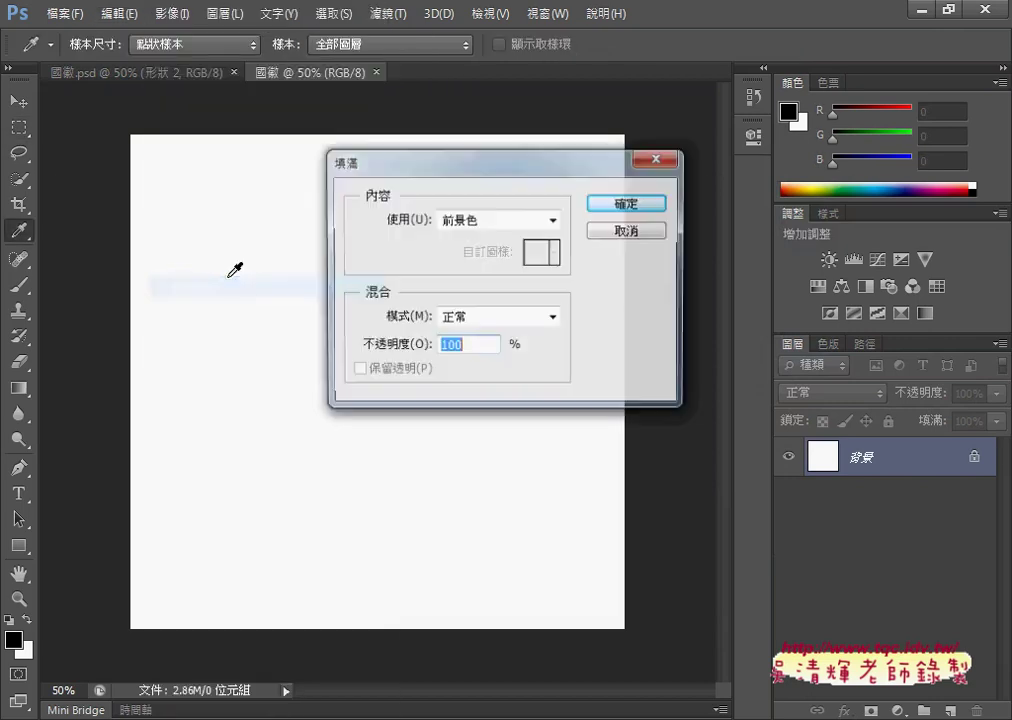
{"action": "left_click", "coordinate": [553, 219]}
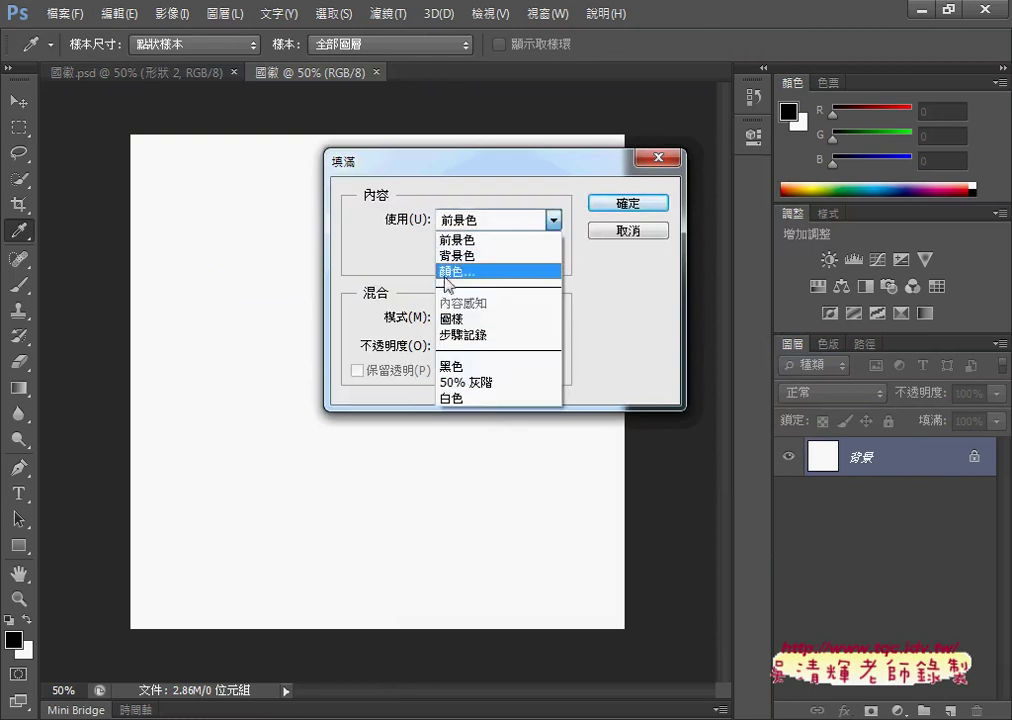
{"action": "left_click", "coordinate": [463, 271]}
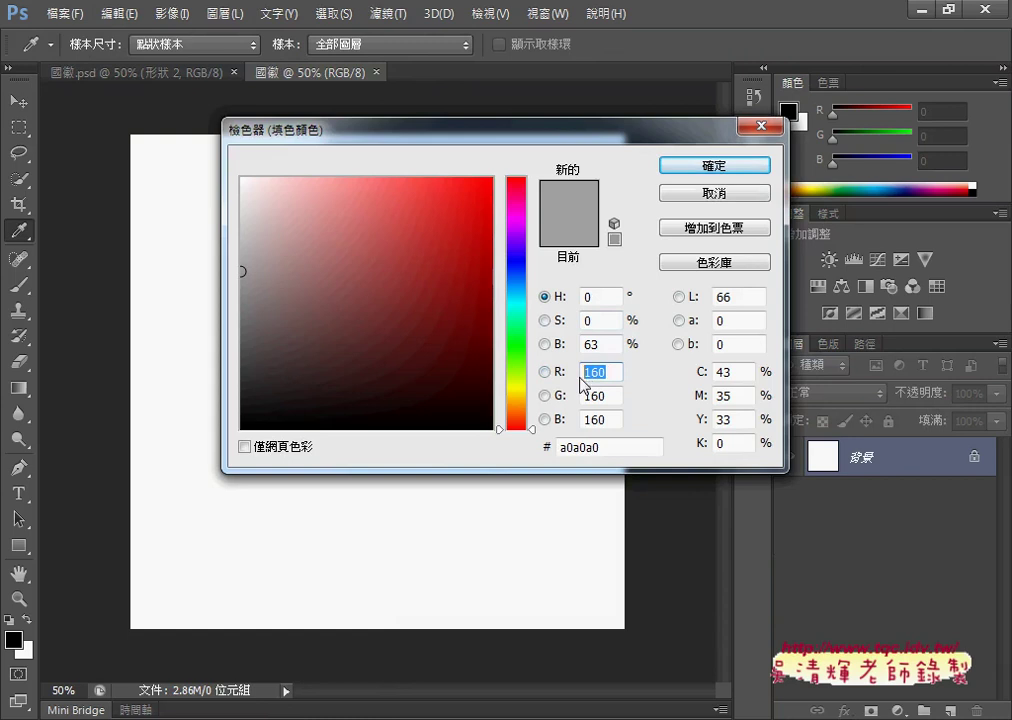
Step: Pick pure blue (R 0, G 0, B 255) and fill the canvas with it
{"action": "type", "text": "0"}
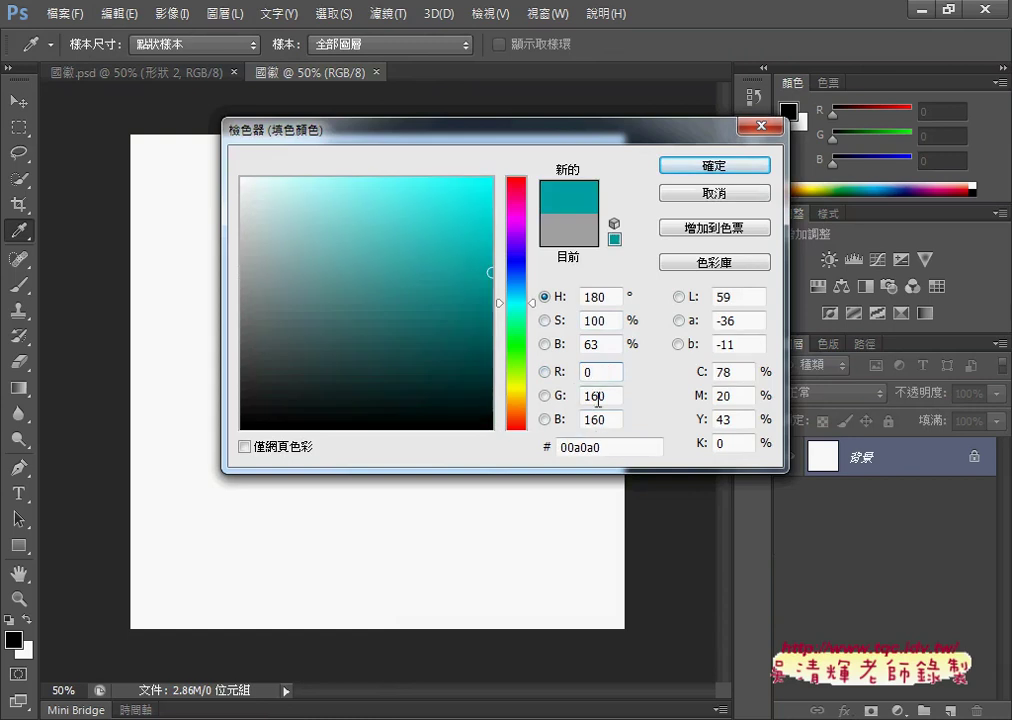
{"action": "left_click_drag", "start_coordinate": [605, 400], "coordinate": [585, 400]}
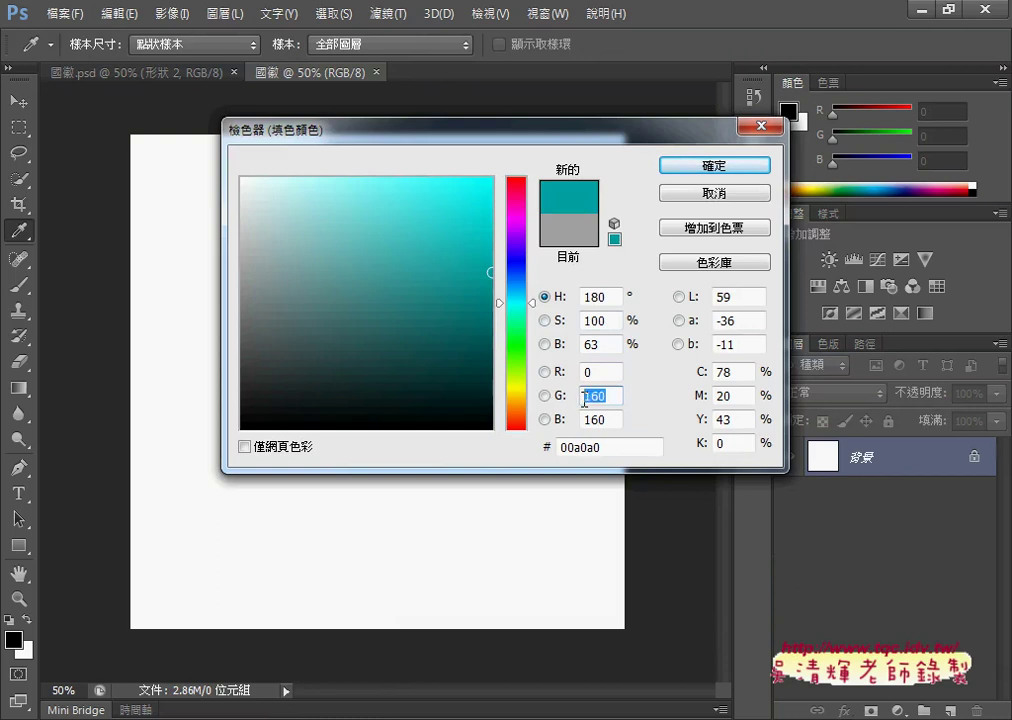
{"action": "type", "text": "0"}
{"action": "left_click_drag", "start_coordinate": [604, 420], "coordinate": [576, 430]}
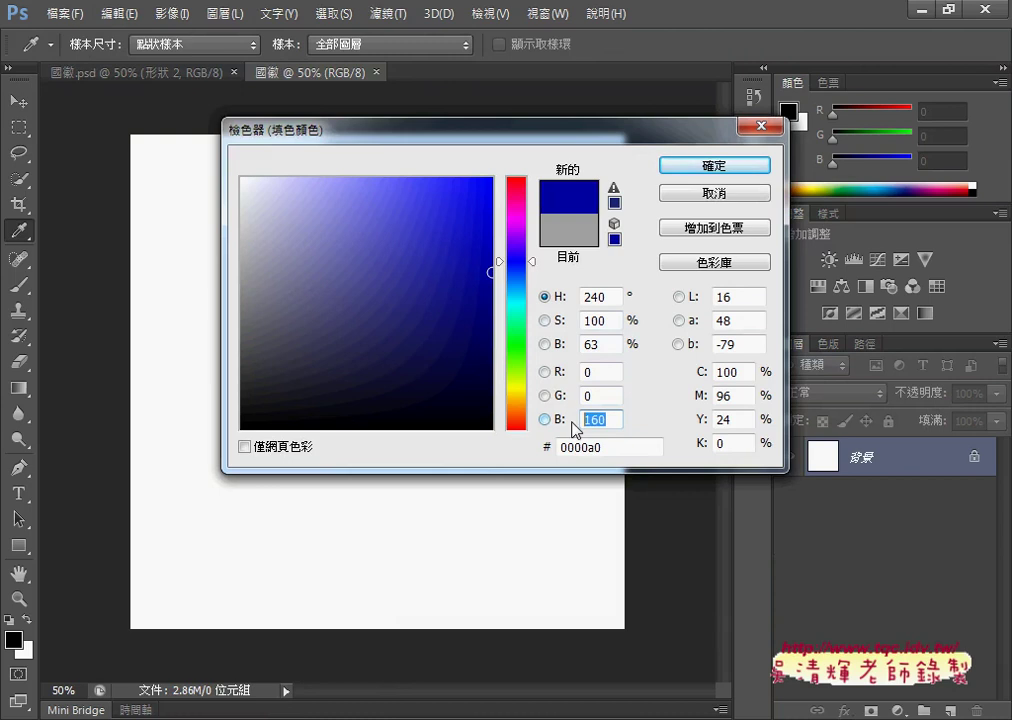
{"action": "type", "text": "255"}
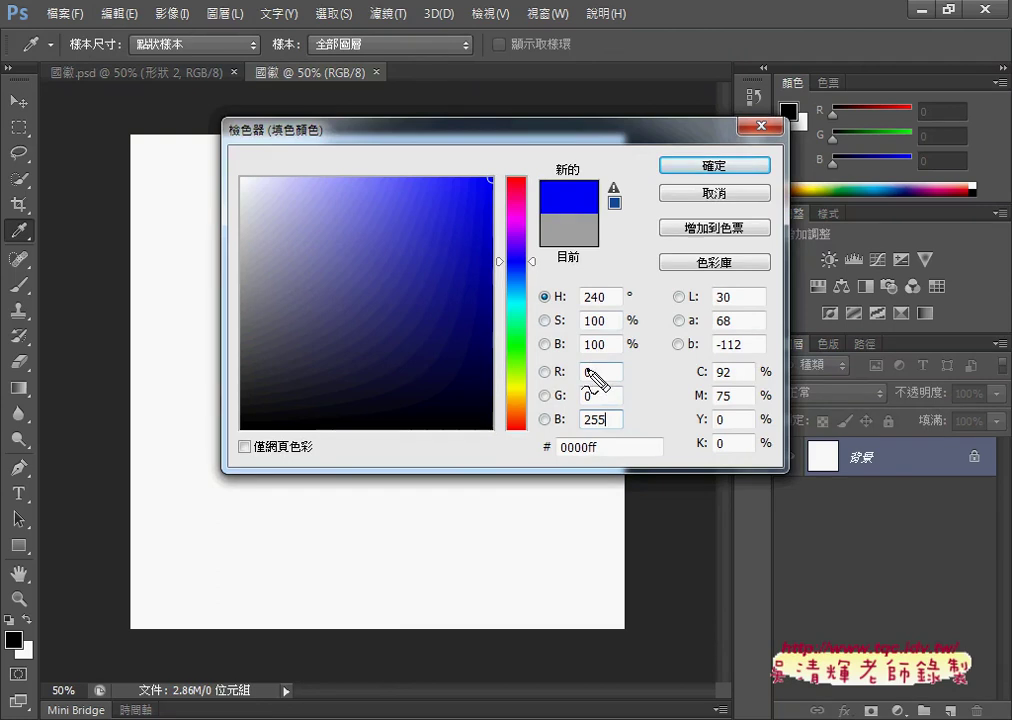
{"action": "mouse_move", "coordinate": [612, 436]}
{"action": "left_mouse_down"}
{"action": "mouse_move", "coordinate": [612, 348]}
{"action": "mouse_move", "coordinate": [615, 438]}
{"action": "left_mouse_up"}
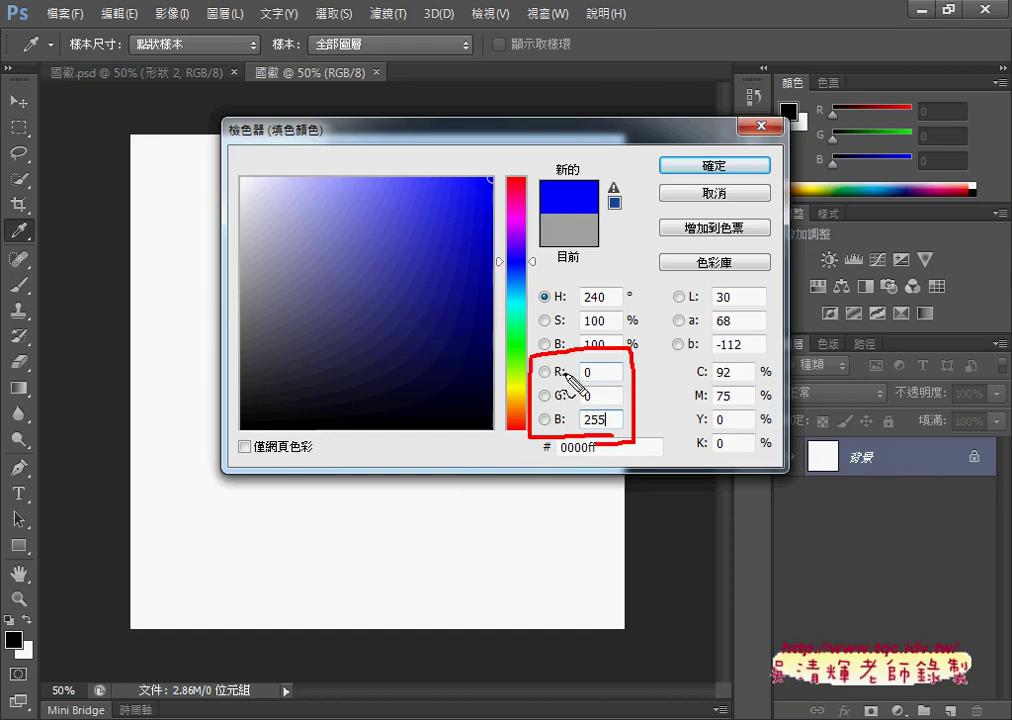
{"action": "mouse_move", "coordinate": [555, 380]}
{"action": "left_mouse_down"}
{"action": "mouse_move", "coordinate": [569, 381]}
{"action": "mouse_move", "coordinate": [578, 432]}
{"action": "left_mouse_up"}
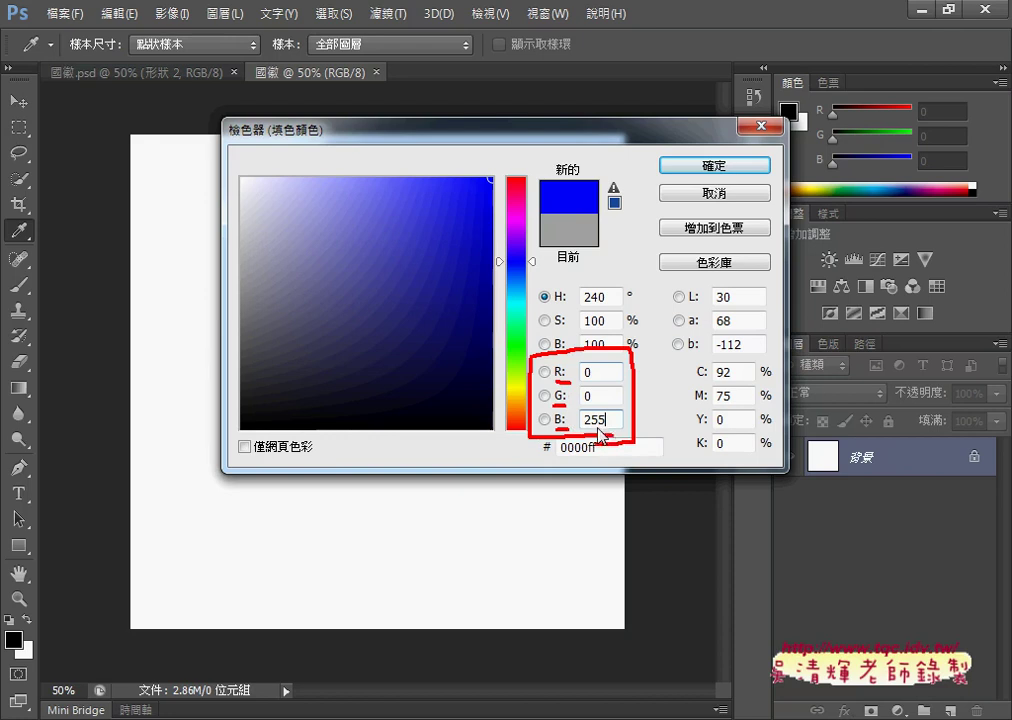
{"action": "double_click", "coordinate": [600, 424]}
{"action": "left_click", "coordinate": [710, 165]}
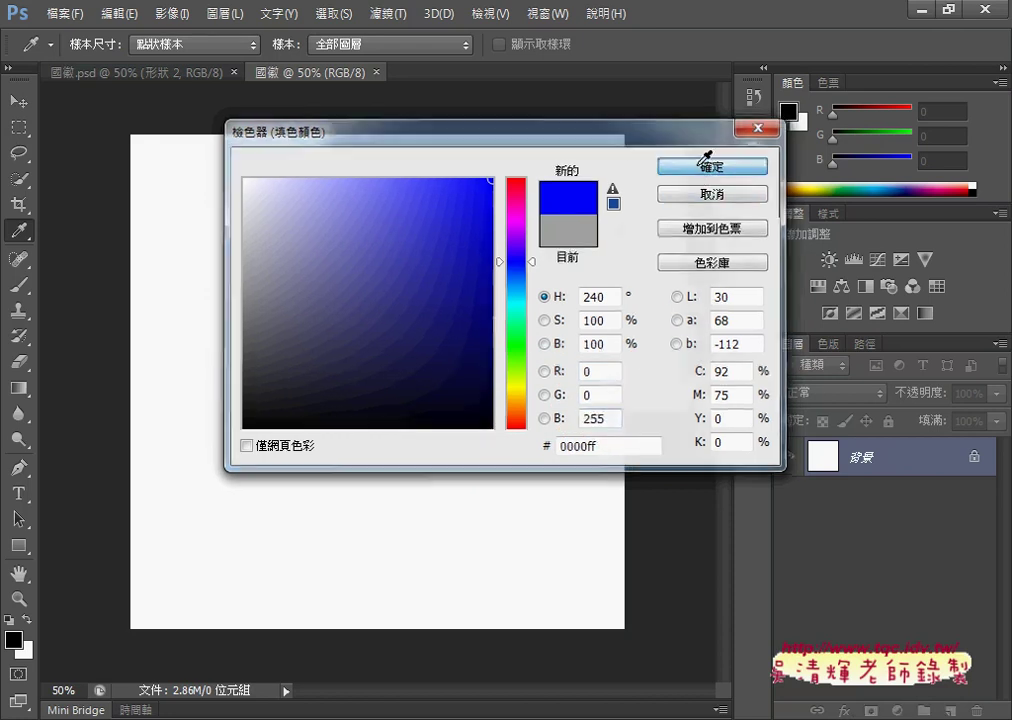
{"action": "left_click", "coordinate": [628, 205]}
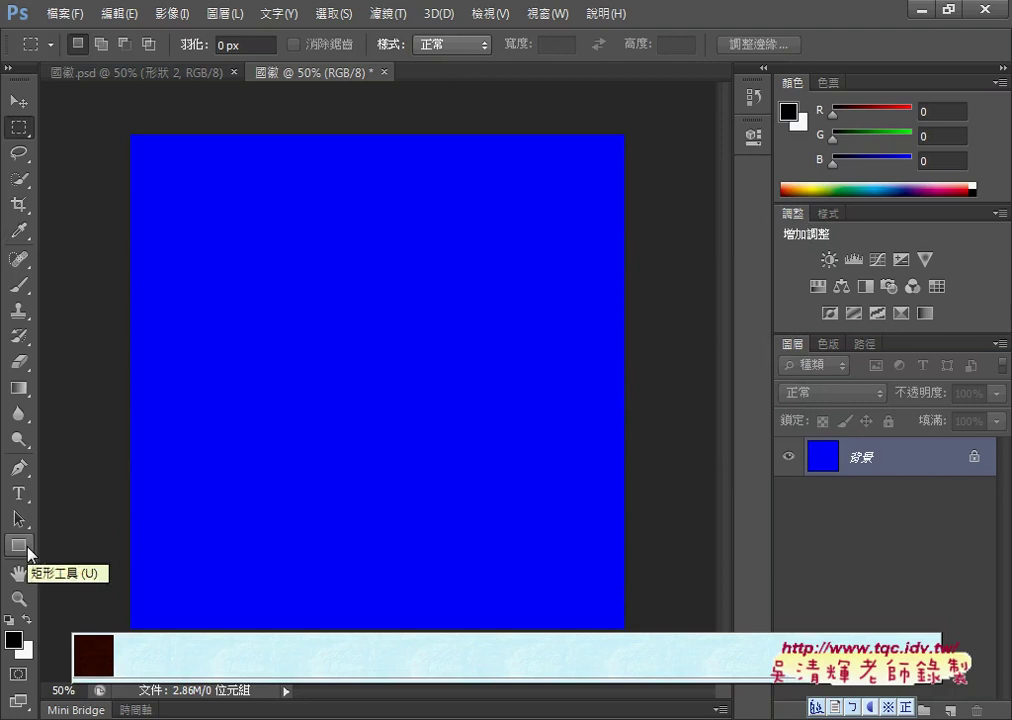
Step: Choose the Ellipse tool with a white shape fill
{"action": "left_click", "coordinate": [27, 548]}
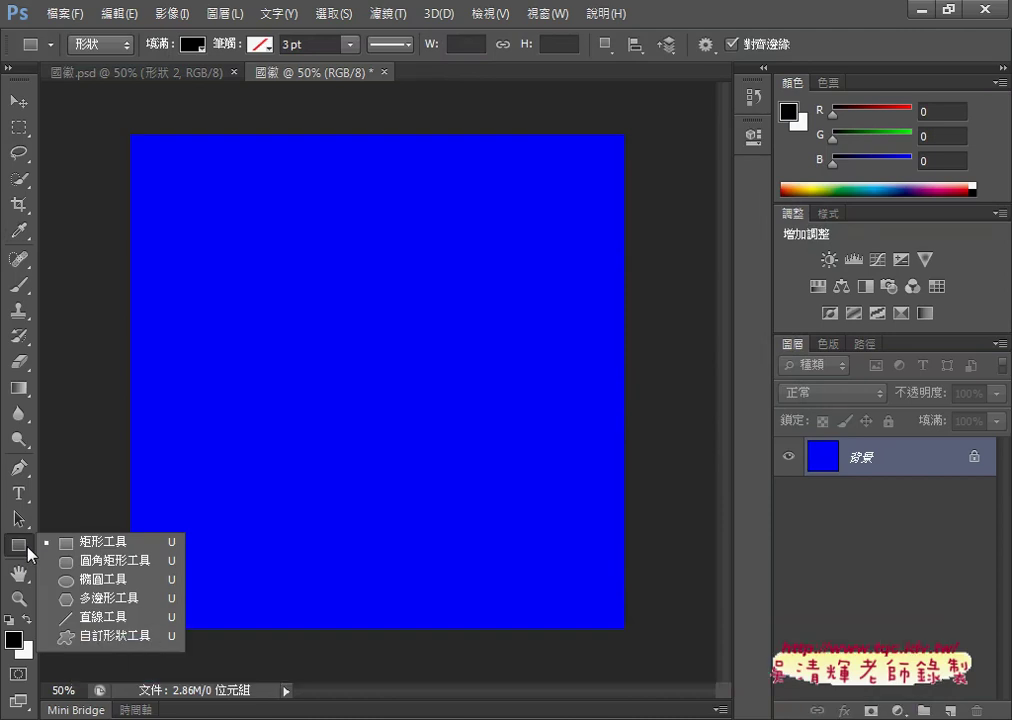
{"action": "left_click", "coordinate": [120, 580]}
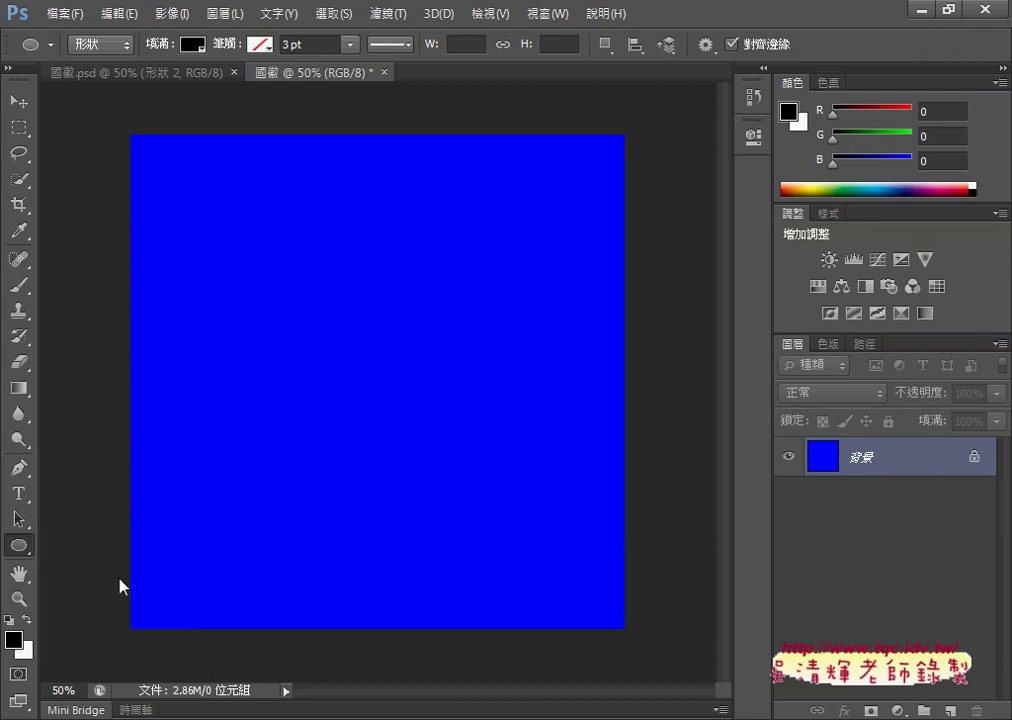
{"action": "left_click", "coordinate": [192, 46]}
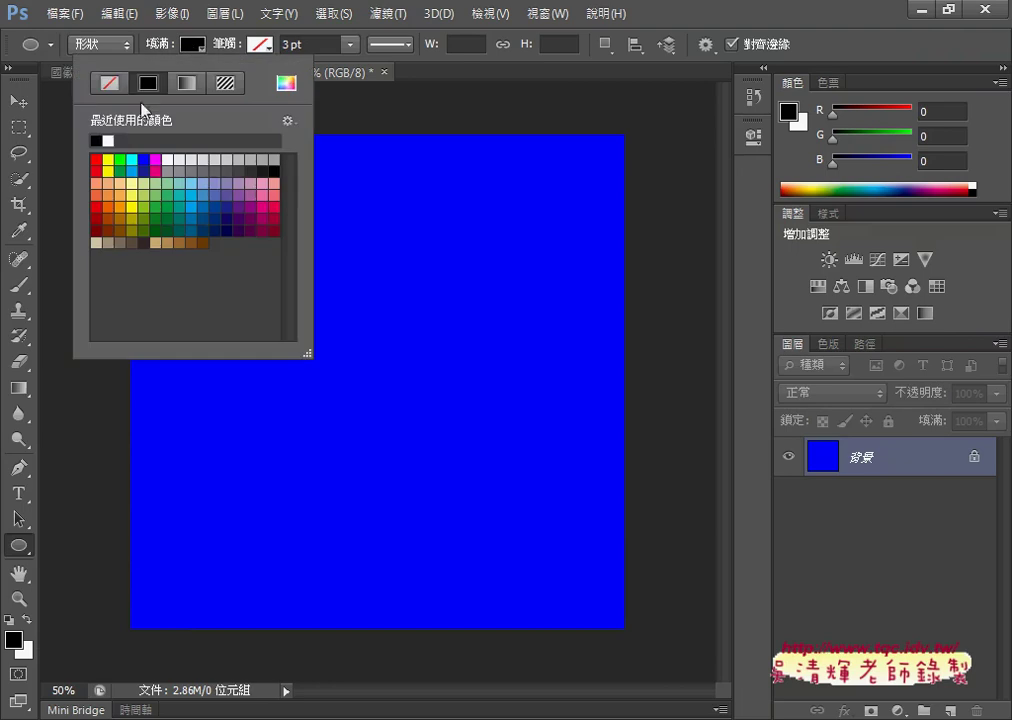
{"action": "left_click", "coordinate": [108, 140]}
{"action": "left_click", "coordinate": [377, 113]}
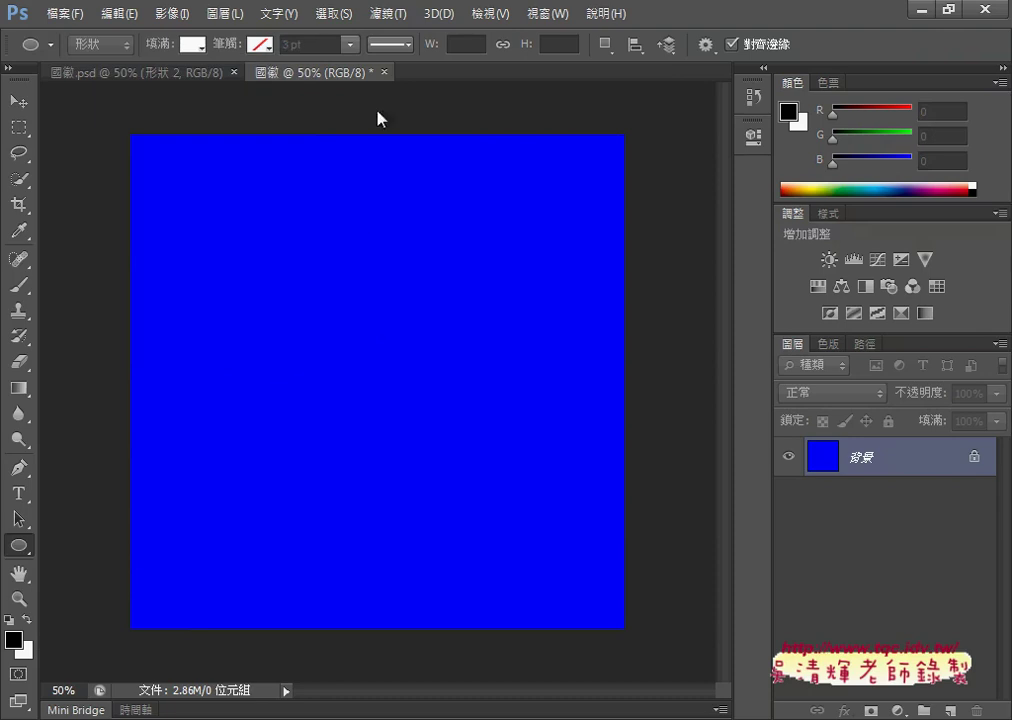
Step: Create a 100 px test circle, then delete it
{"action": "left_click", "coordinate": [323, 332]}
{"action": "left_click", "coordinate": [590, 307]}
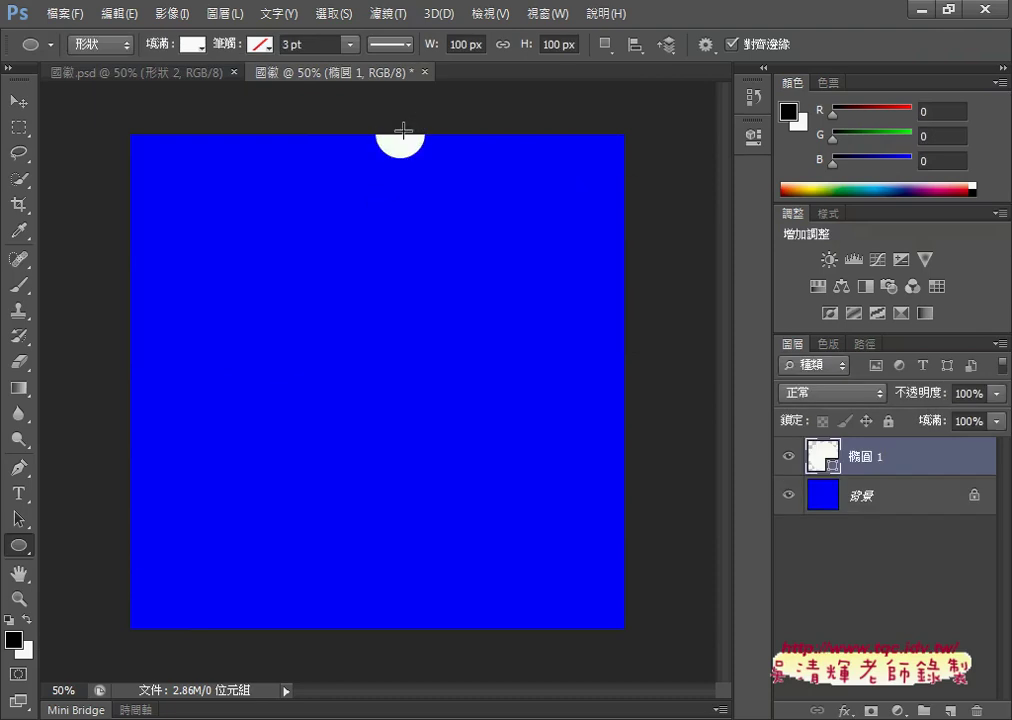
{"action": "left_click", "coordinate": [19, 101]}
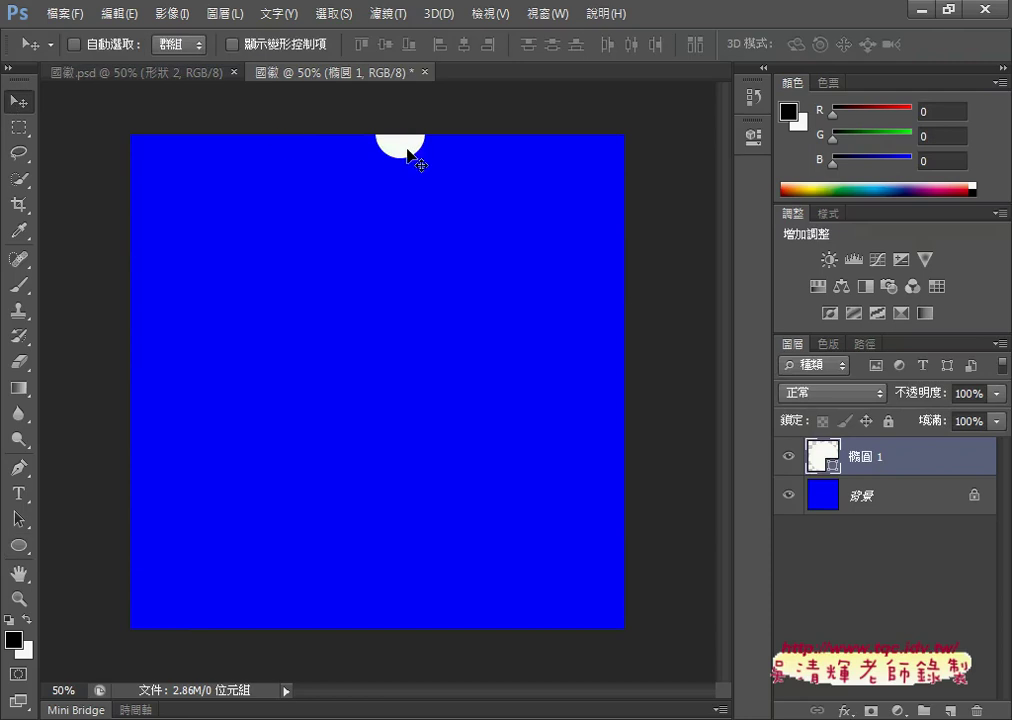
{"action": "key", "text": "Delete"}
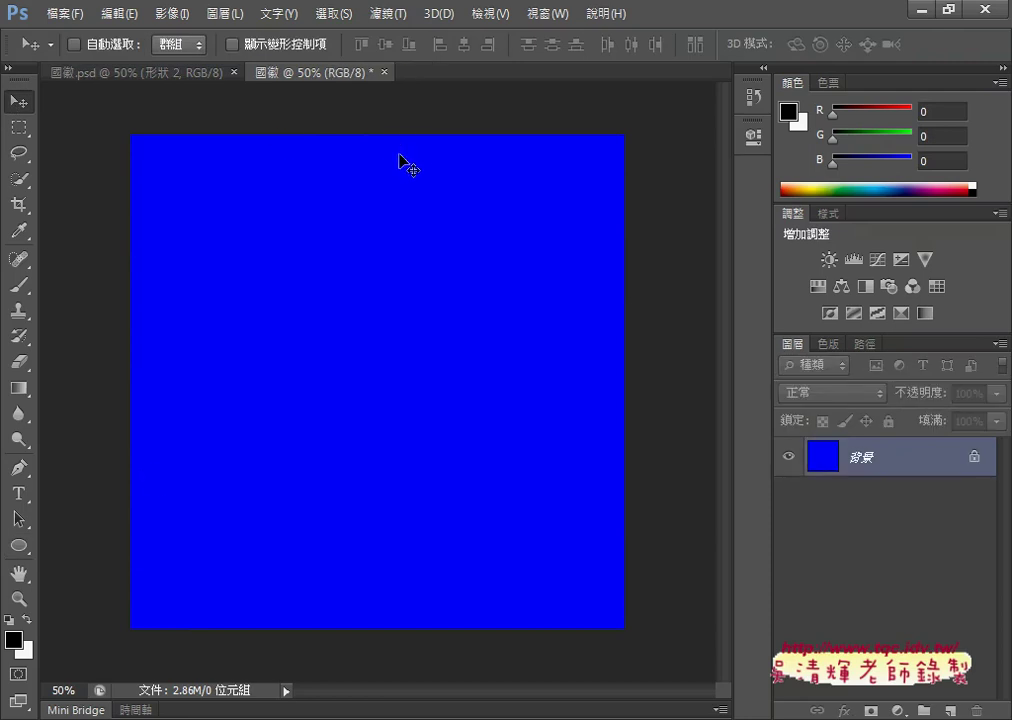
Step: Draw a large white circle, 664 px across, in the middle of the canvas
{"action": "left_click", "coordinate": [18, 546]}
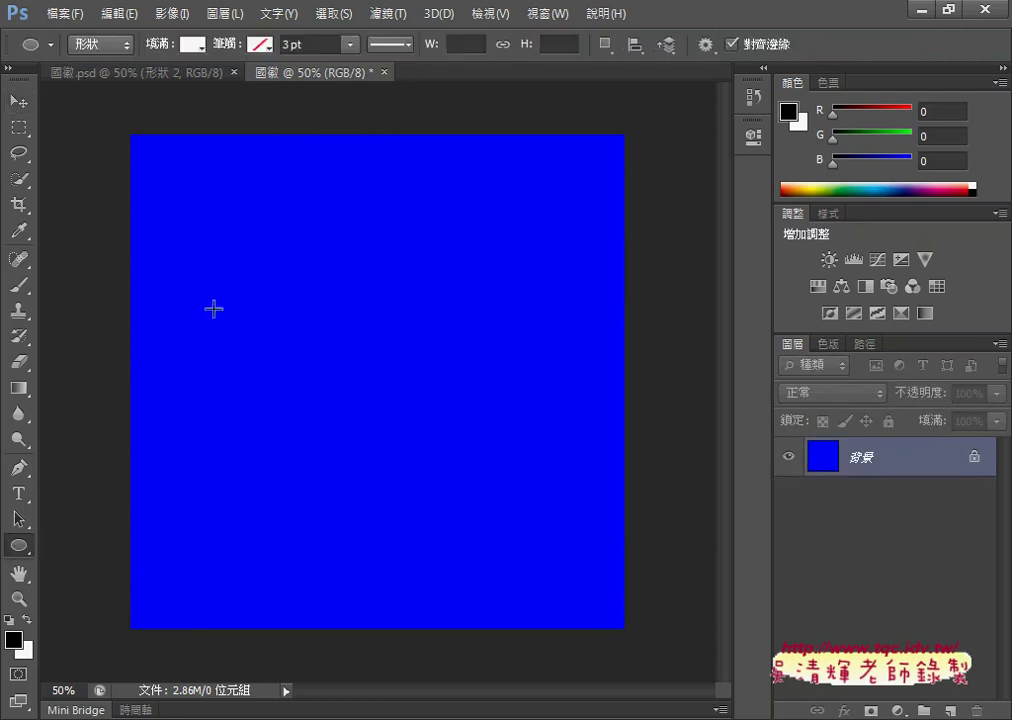
{"action": "mouse_move", "coordinate": [234, 251]}
{"action": "left_mouse_down"}
{"action": "mouse_move", "coordinate": [489, 475]}
{"action": "mouse_move", "coordinate": [509, 388]}
{"action": "left_mouse_up"}
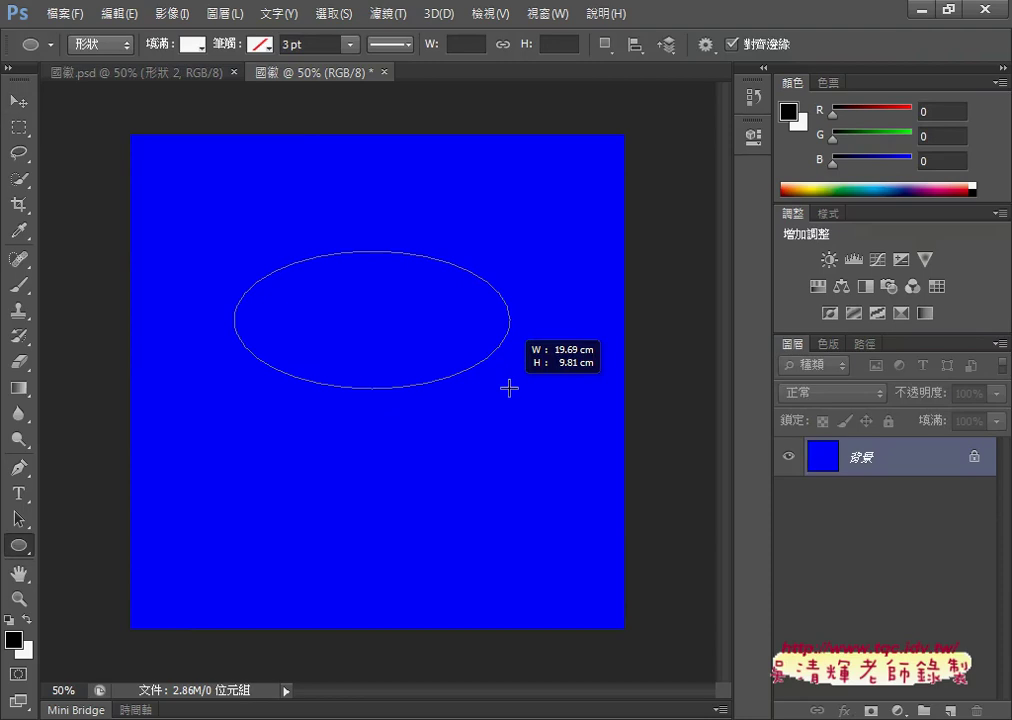
{"action": "mouse_move", "coordinate": [509, 388]}
{"action": "left_mouse_down"}
{"action": "mouse_move", "coordinate": [508, 404]}
{"action": "mouse_move", "coordinate": [585, 526]}
{"action": "mouse_move", "coordinate": [569, 468]}
{"action": "mouse_move", "coordinate": [613, 549]}
{"action": "mouse_move", "coordinate": [488, 434]}
{"action": "mouse_move", "coordinate": [590, 579]}
{"action": "left_mouse_up"}
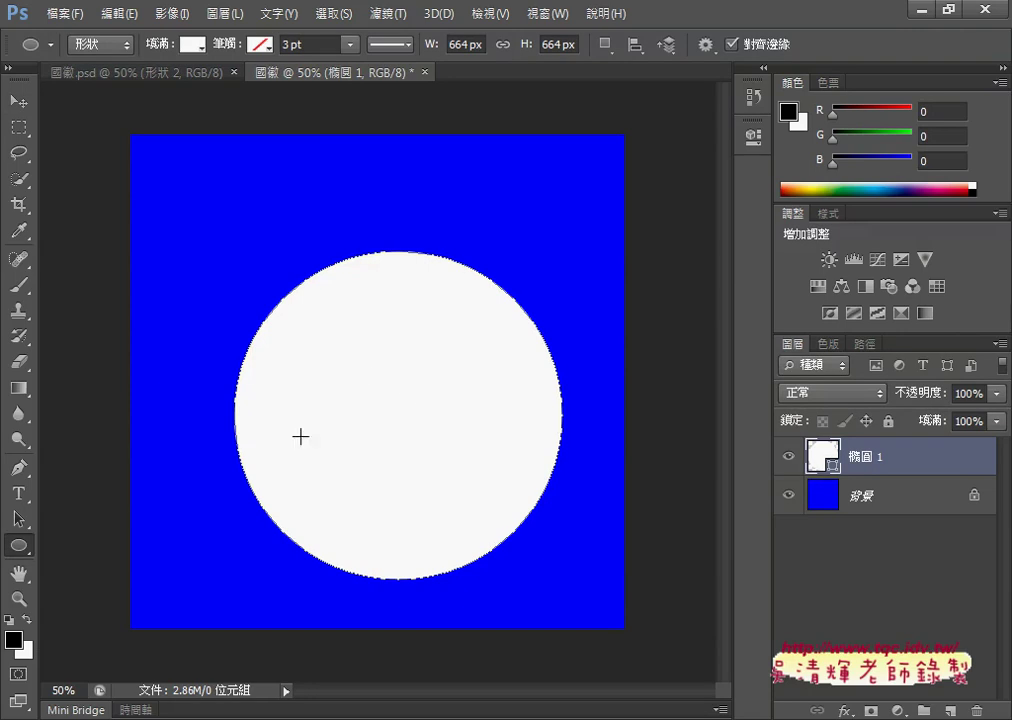
{"action": "left_click", "coordinate": [110, 16]}
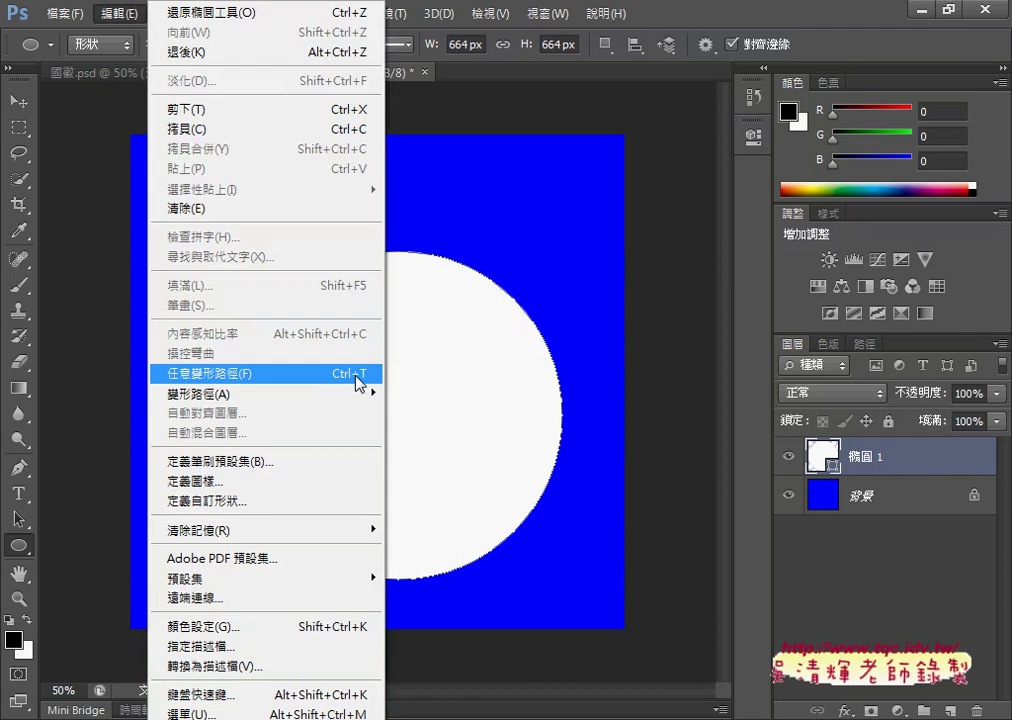
Step: Free-transform the circle to position X 500 px, Y 500 px and apply it
{"action": "left_click", "coordinate": [357, 383]}
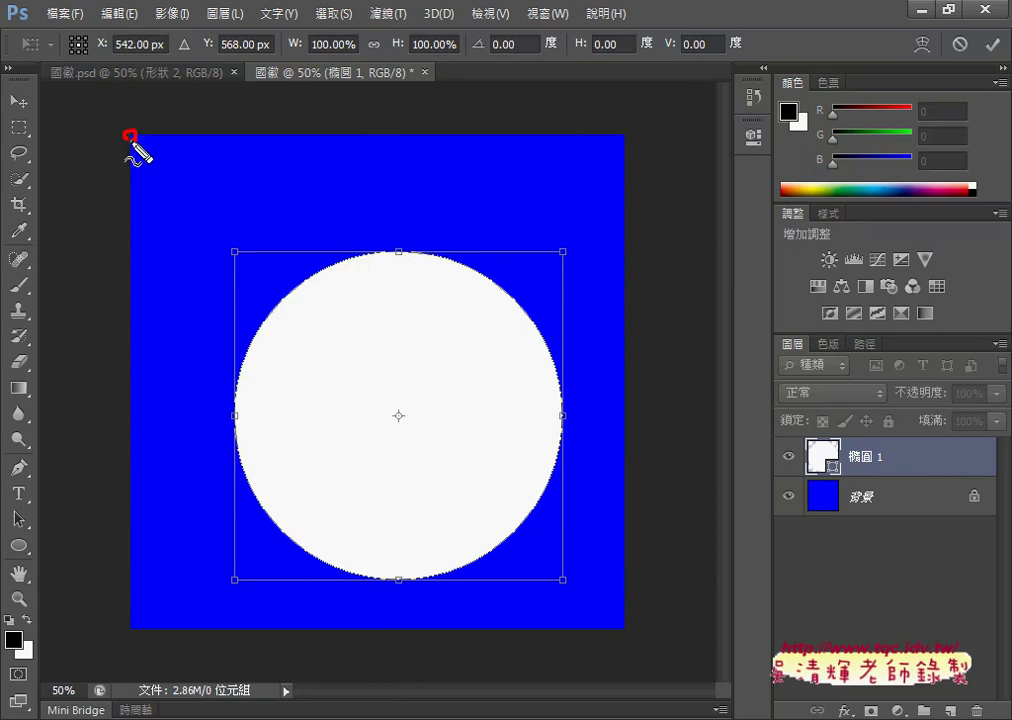
{"action": "mouse_move", "coordinate": [130, 135]}
{"action": "left_mouse_down"}
{"action": "mouse_move", "coordinate": [316, 140]}
{"action": "mouse_move", "coordinate": [357, 131]}
{"action": "mouse_move", "coordinate": [373, 162]}
{"action": "left_mouse_up"}
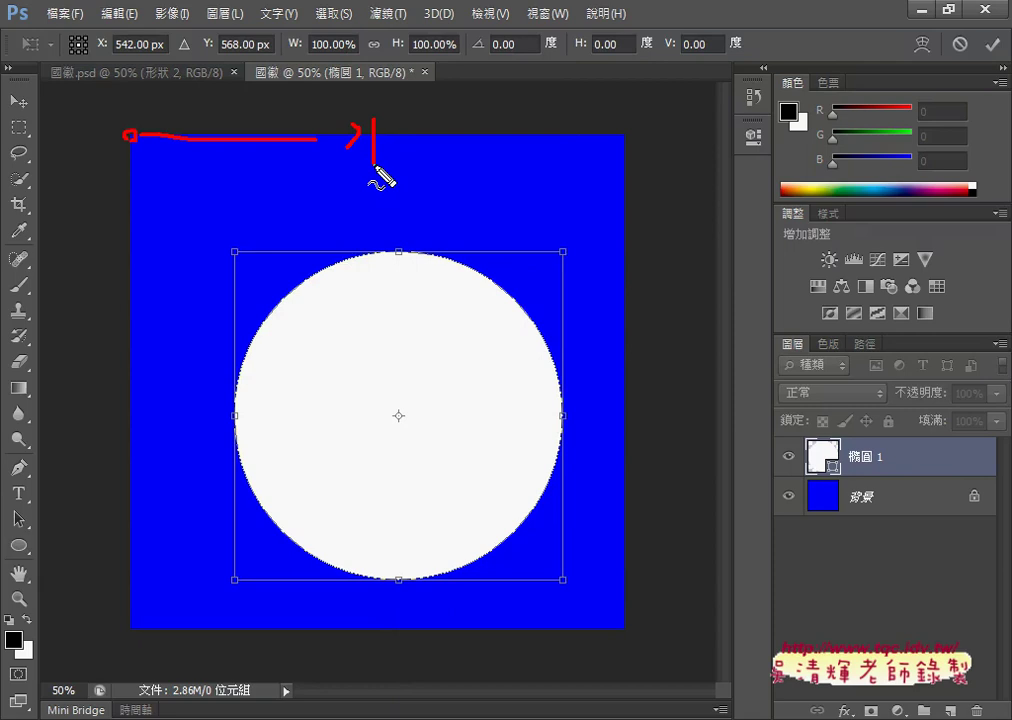
{"action": "mouse_move", "coordinate": [130, 137]}
{"action": "left_mouse_down"}
{"action": "mouse_move", "coordinate": [124, 363]}
{"action": "mouse_move", "coordinate": [167, 335]}
{"action": "left_mouse_up"}
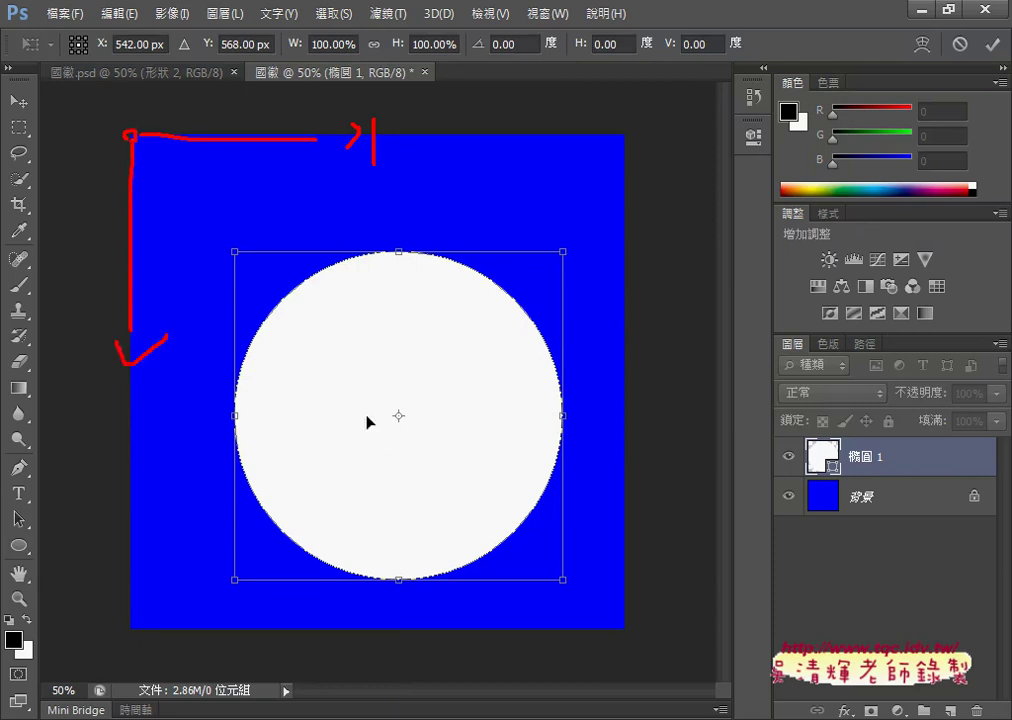
{"action": "key", "text": "Escape"}
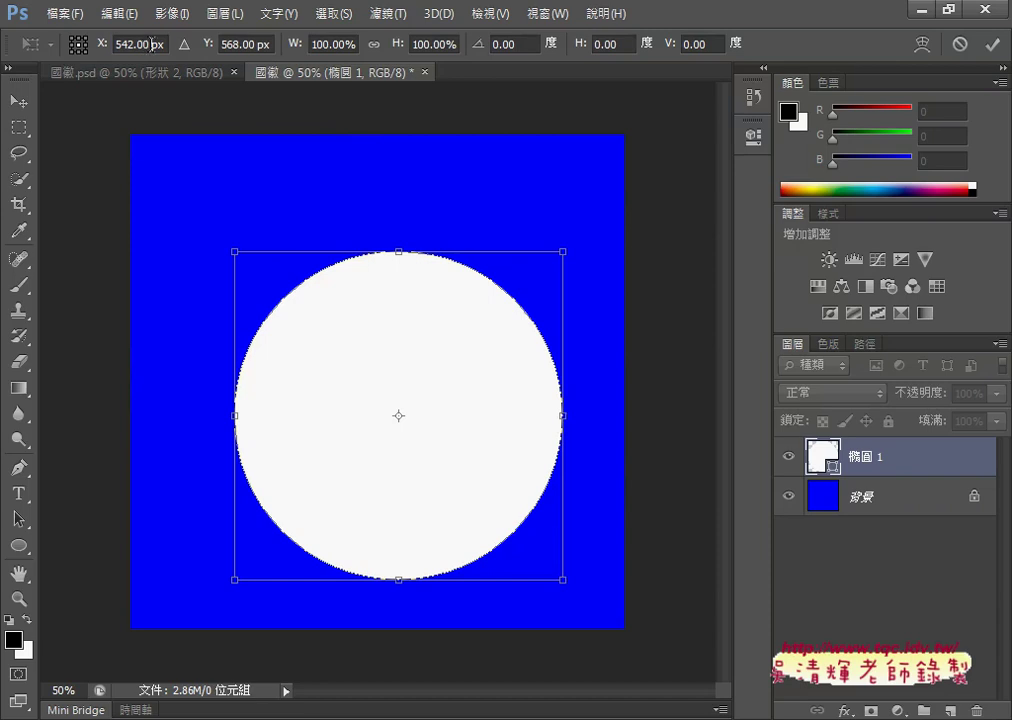
{"action": "left_click", "coordinate": [140, 44]}
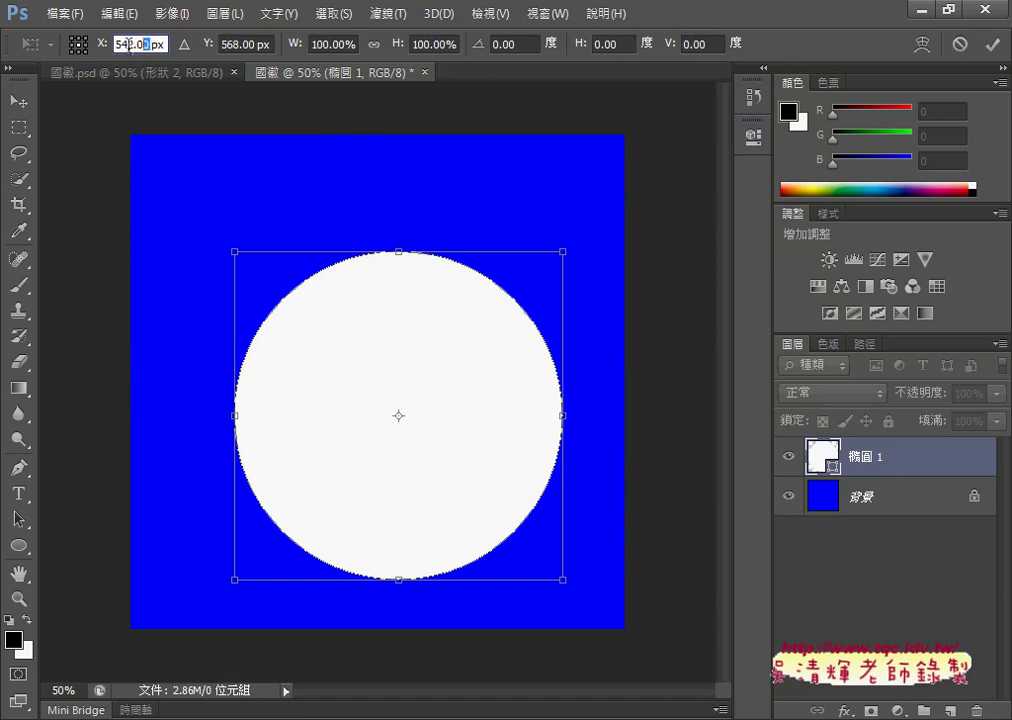
{"action": "type", "text": "500"}
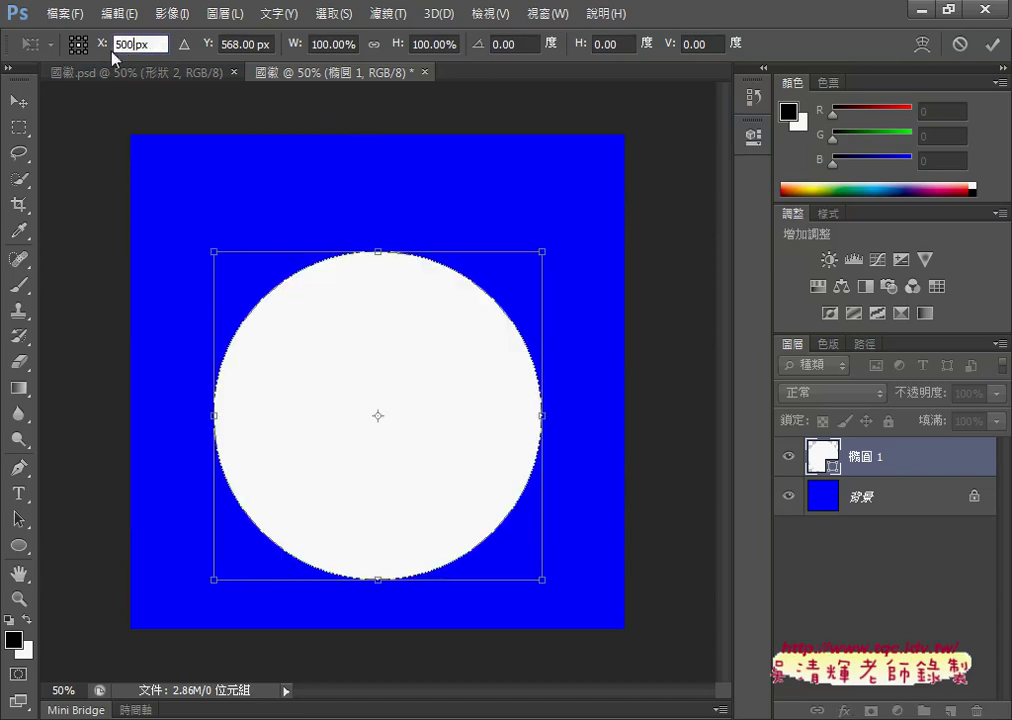
{"action": "left_click", "coordinate": [259, 43]}
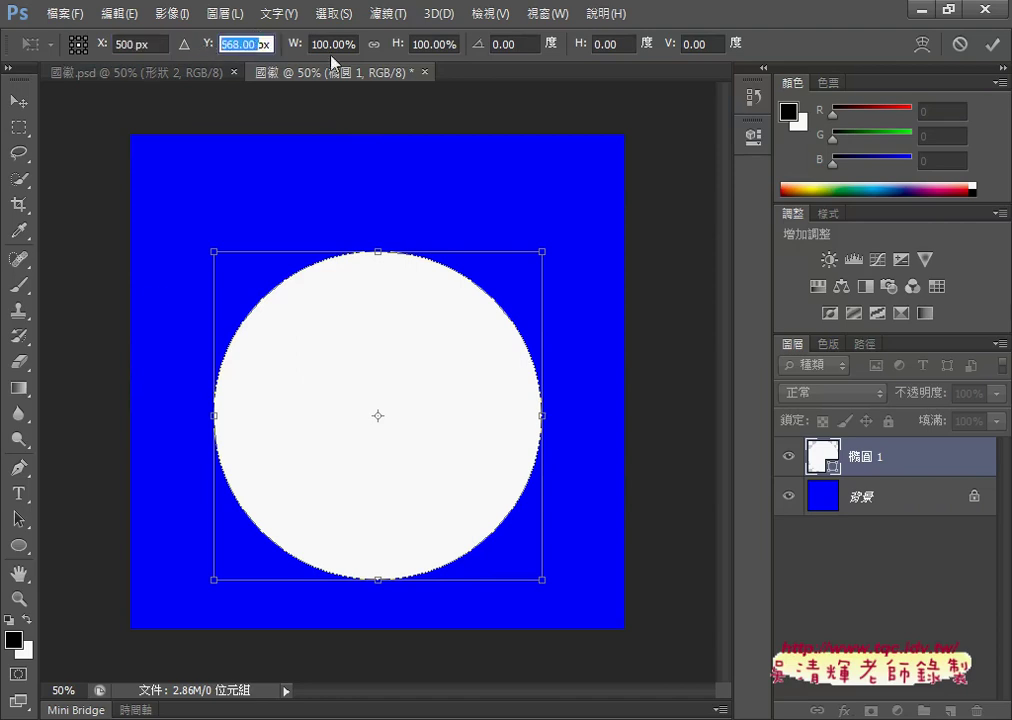
{"action": "type", "text": "500"}
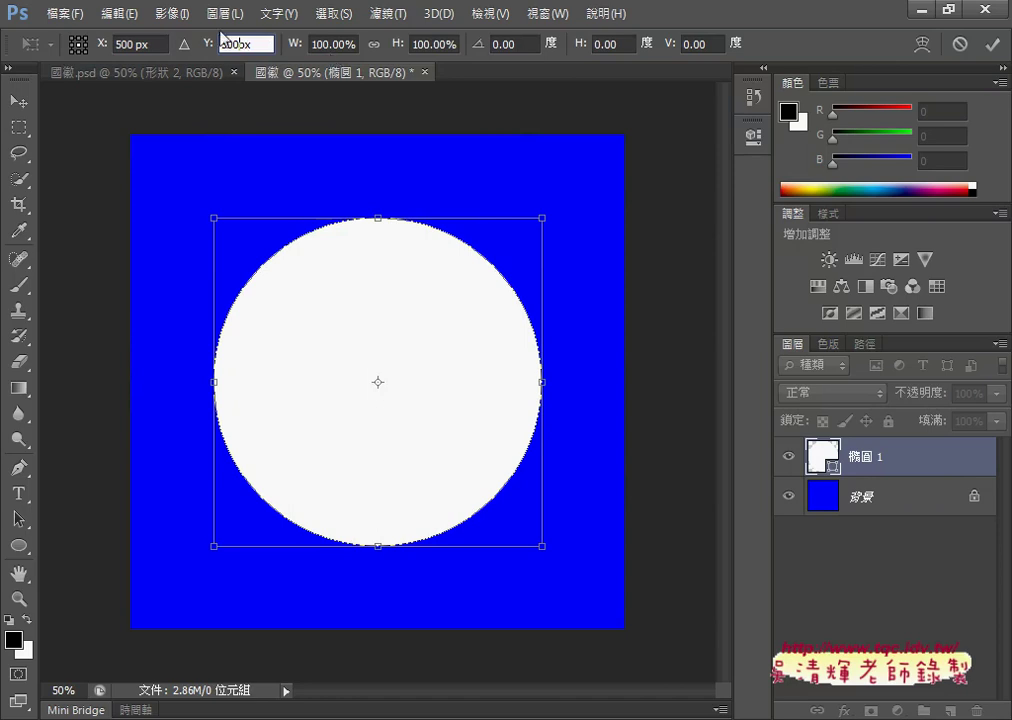
{"action": "left_click", "coordinate": [22, 549]}
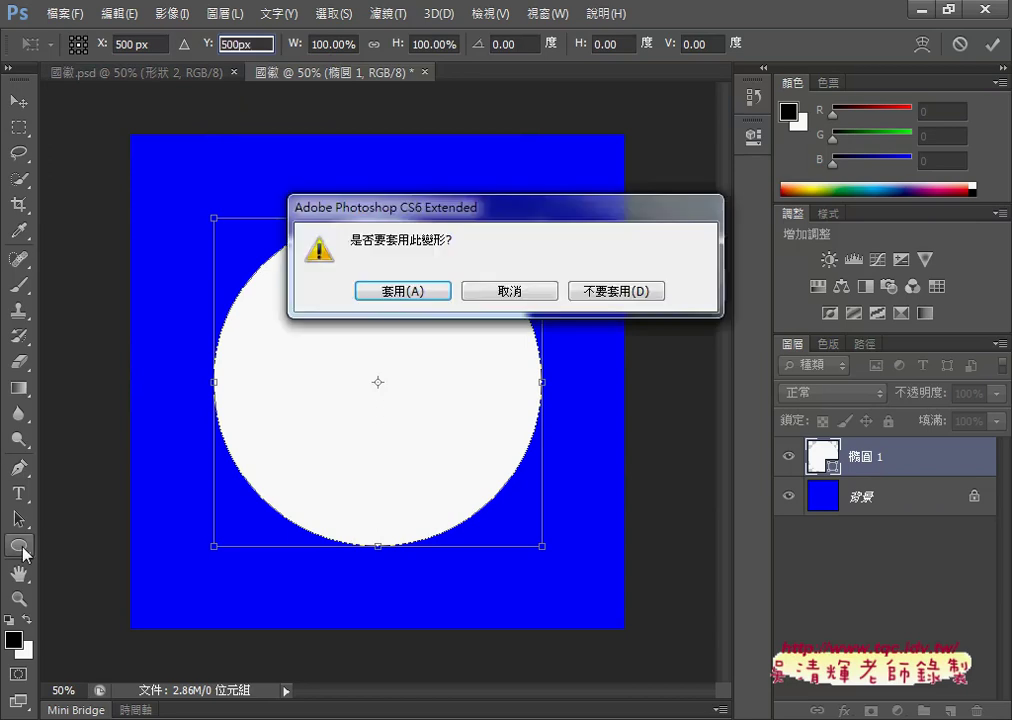
{"action": "left_click", "coordinate": [431, 292]}
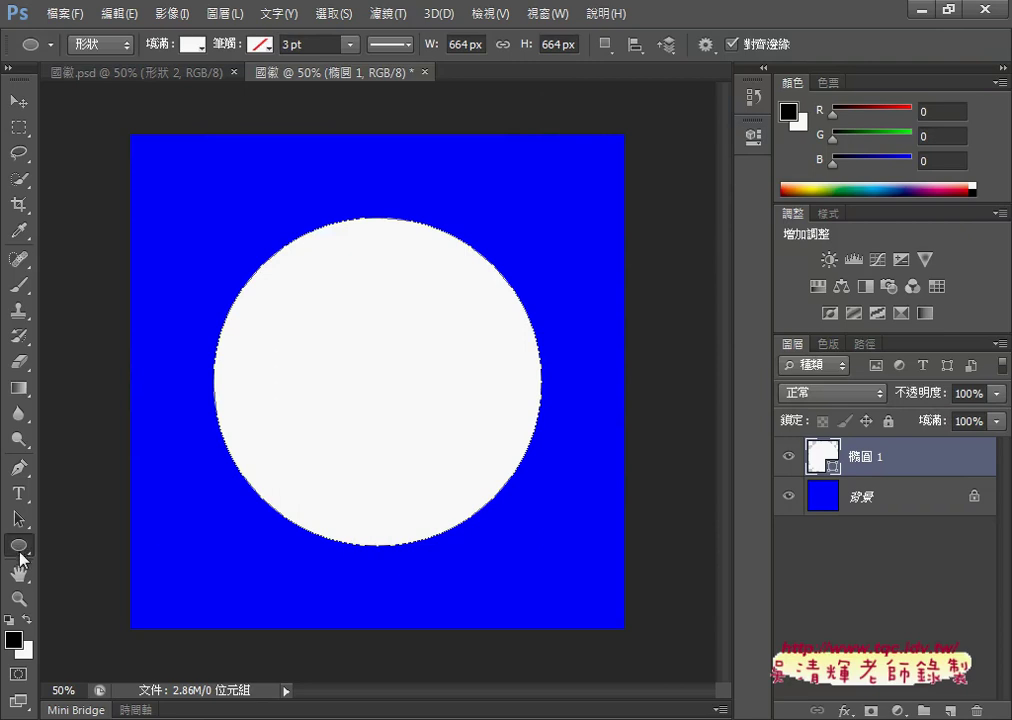
{"action": "left_click", "coordinate": [18, 548]}
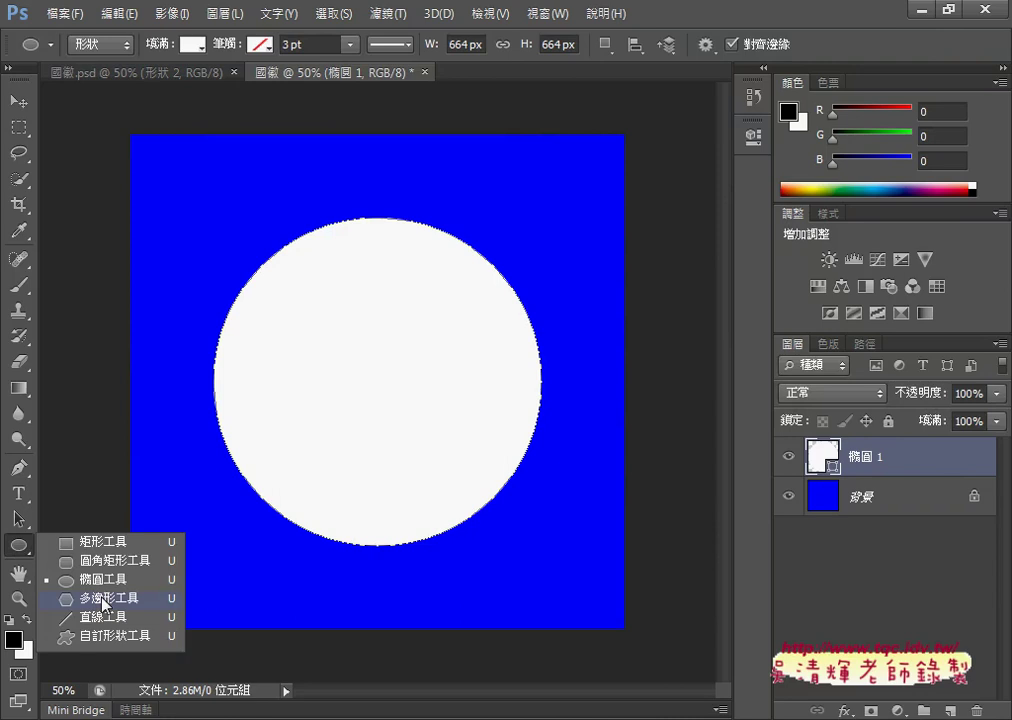
Step: Draw a white 3-sided polygon, about 140×121 px, near the canvas top
{"action": "left_click", "coordinate": [103, 599]}
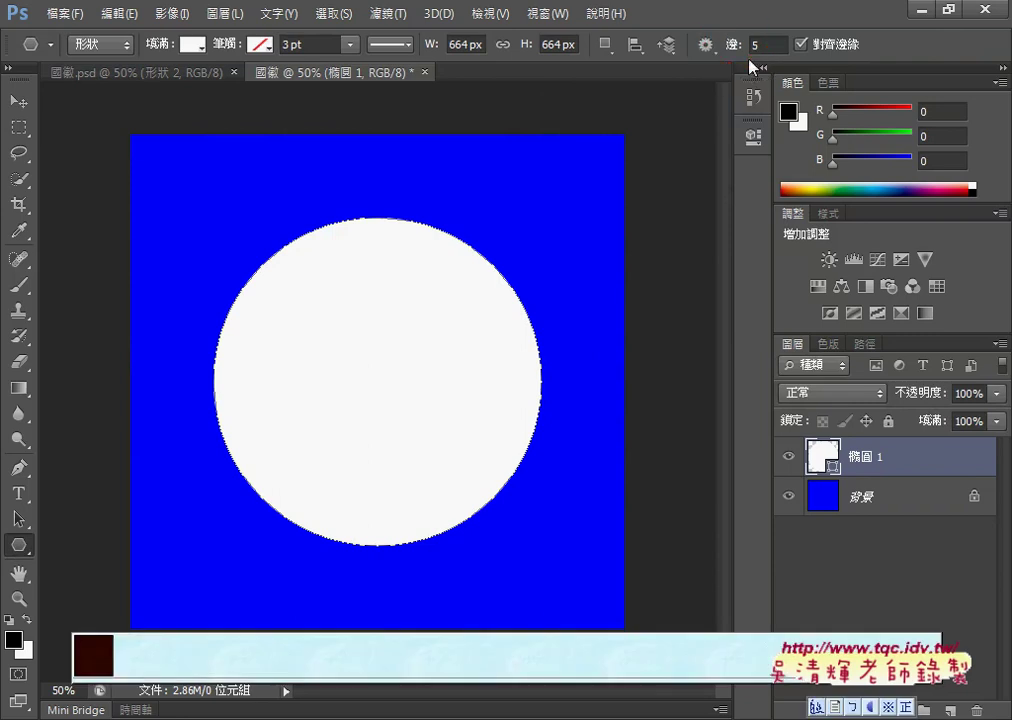
{"action": "left_click", "coordinate": [760, 45]}
{"action": "type", "text": "3"}
{"action": "key", "text": "Return"}
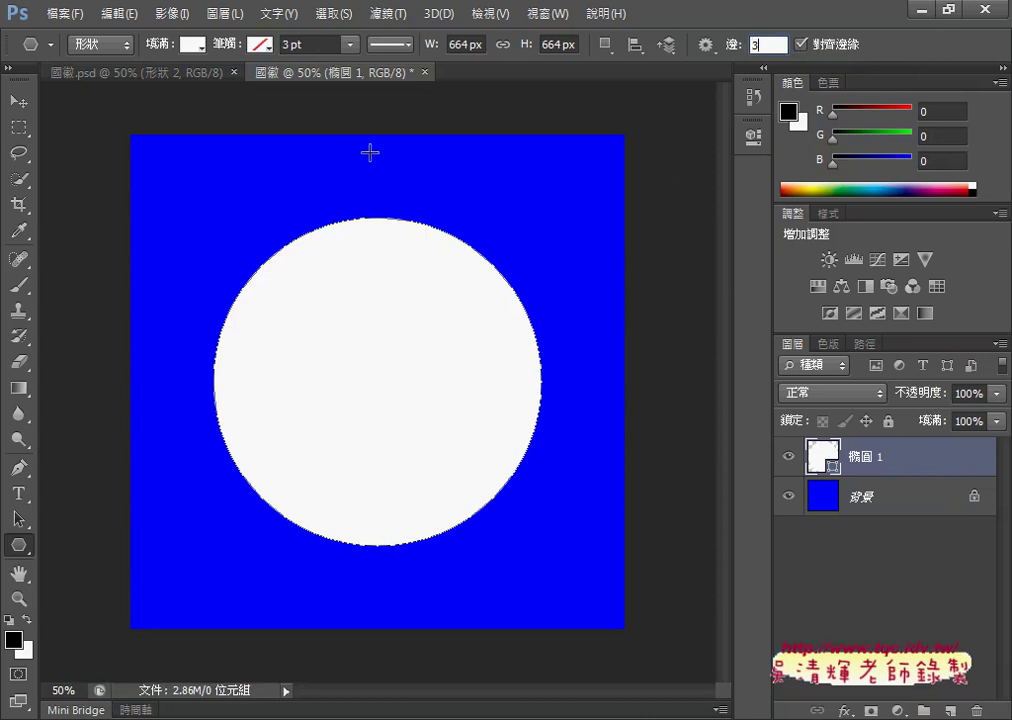
{"action": "mouse_move", "coordinate": [350, 153]}
{"action": "left_mouse_down"}
{"action": "mouse_move", "coordinate": [388, 183]}
{"action": "mouse_move", "coordinate": [373, 167]}
{"action": "mouse_move", "coordinate": [386, 173]}
{"action": "left_mouse_up"}
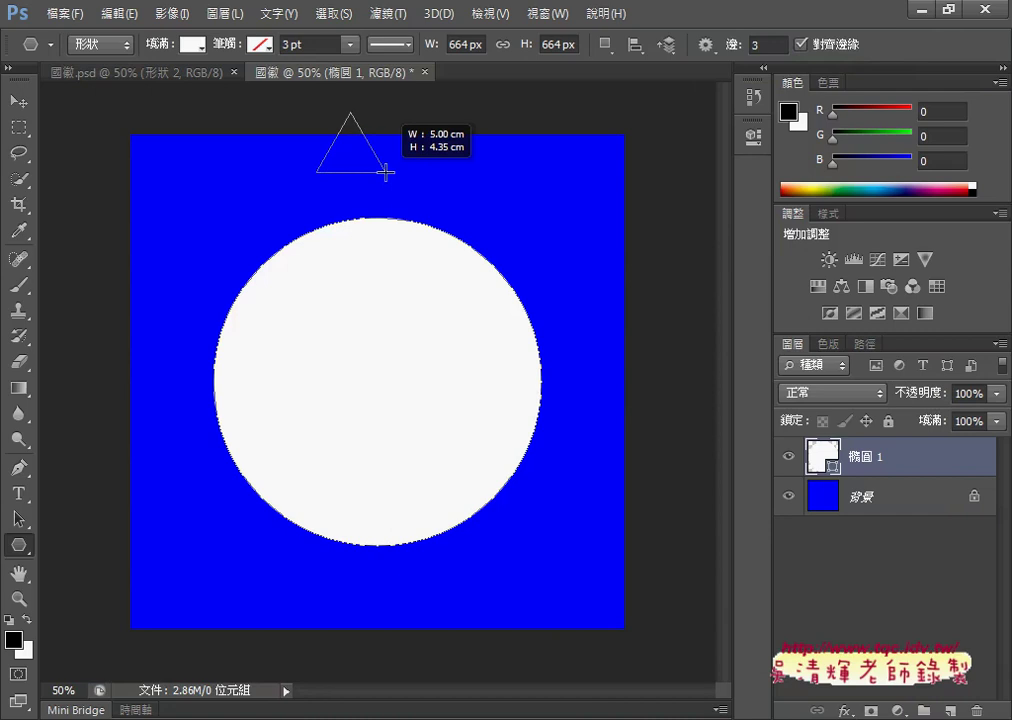
{"action": "left_click_drag", "start_coordinate": [385, 172], "coordinate": [385, 172]}
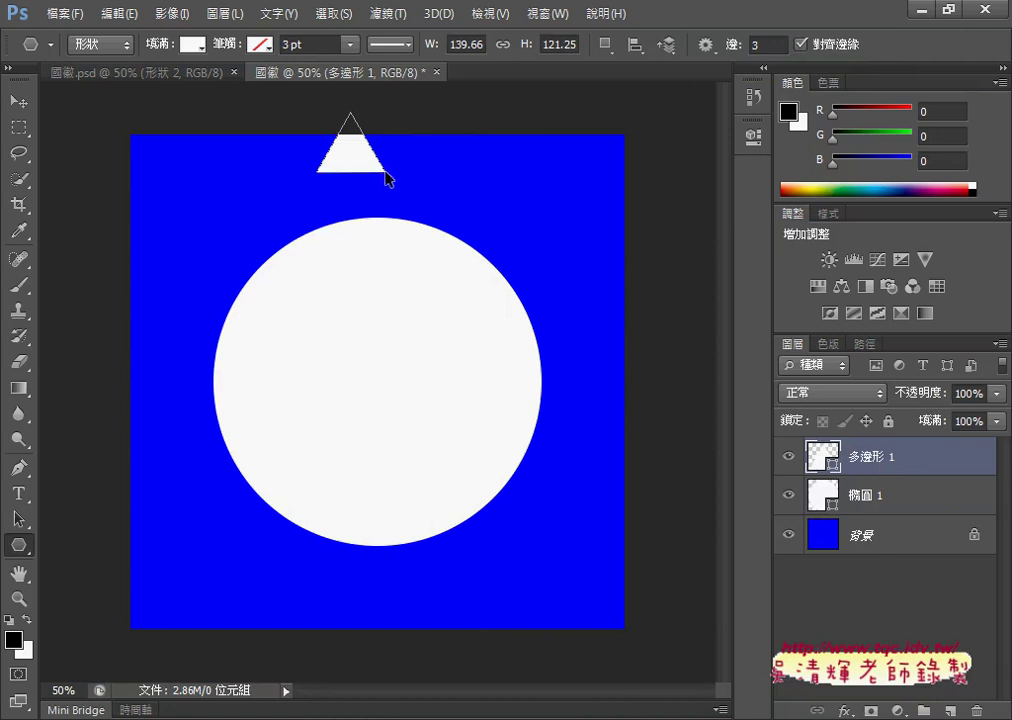
{"action": "key", "text": "ctrl+t"}
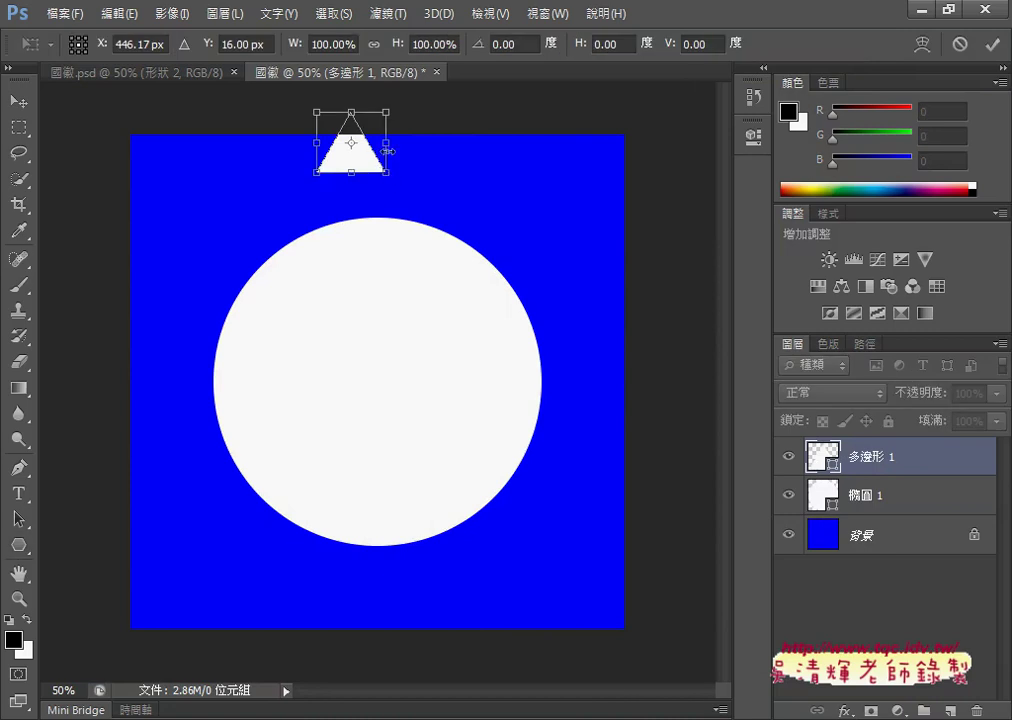
Step: Narrow the triangle to 67.31% width and move it to X 500 px
{"action": "left_click_drag", "start_coordinate": [386, 142], "coordinate": [364, 142]}
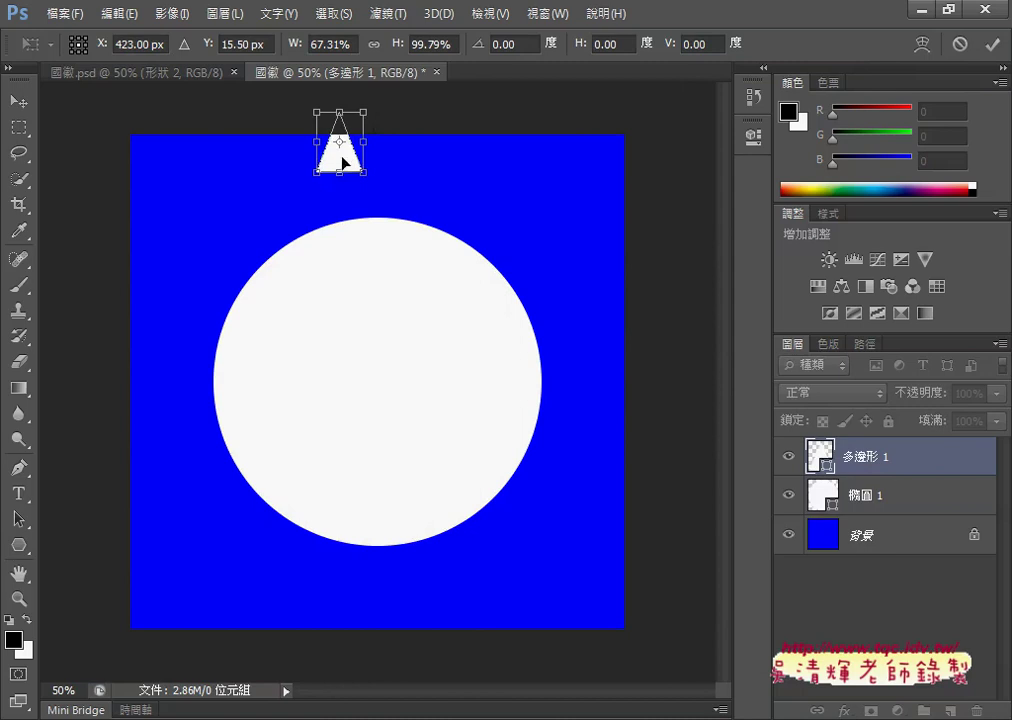
{"action": "left_click_drag", "start_coordinate": [343, 162], "coordinate": [387, 192]}
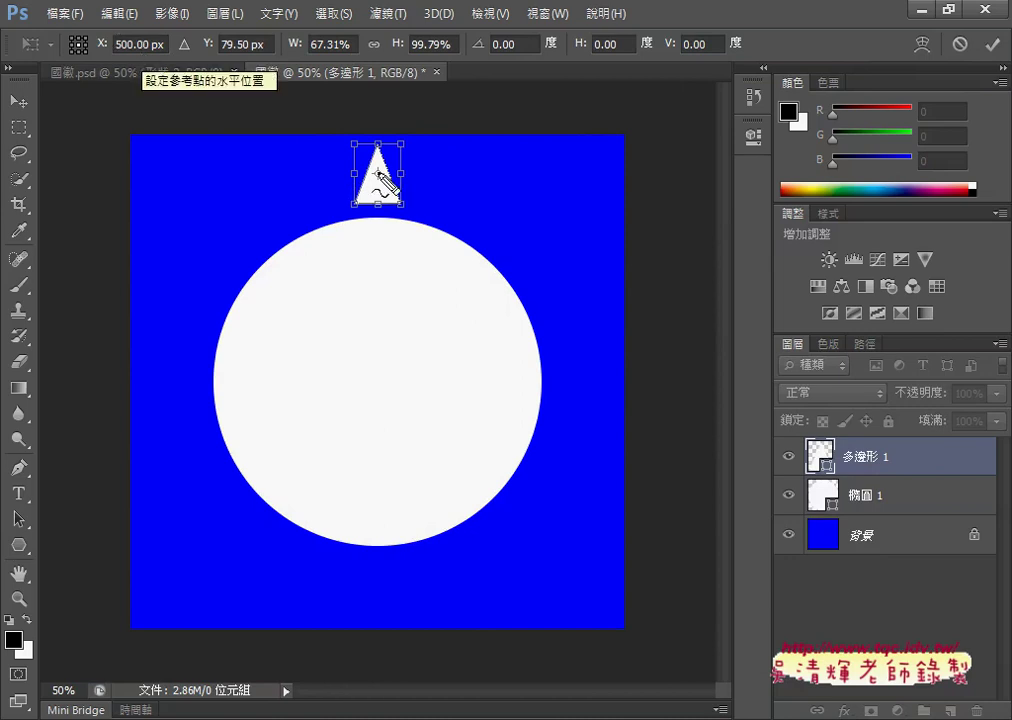
{"action": "left_click_drag", "start_coordinate": [375, 178], "coordinate": [378, 173]}
{"action": "left_click_drag", "start_coordinate": [114, 51], "coordinate": [136, 51]}
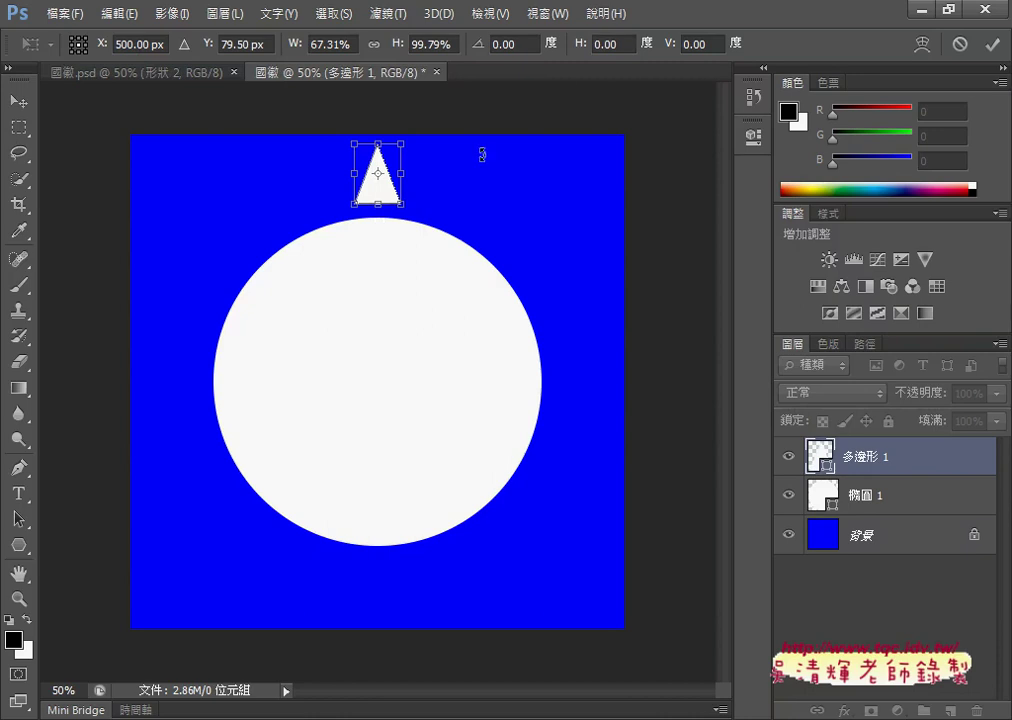
{"action": "left_click", "coordinate": [506, 43]}
{"action": "type", "text": "3"}
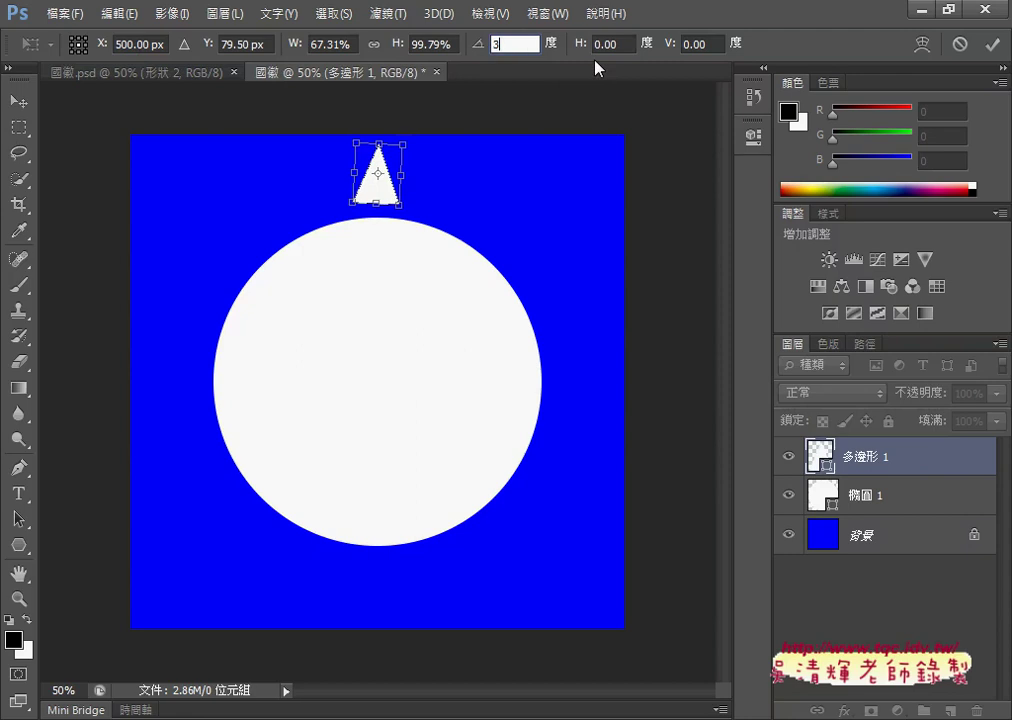
{"action": "type", "text": "0"}
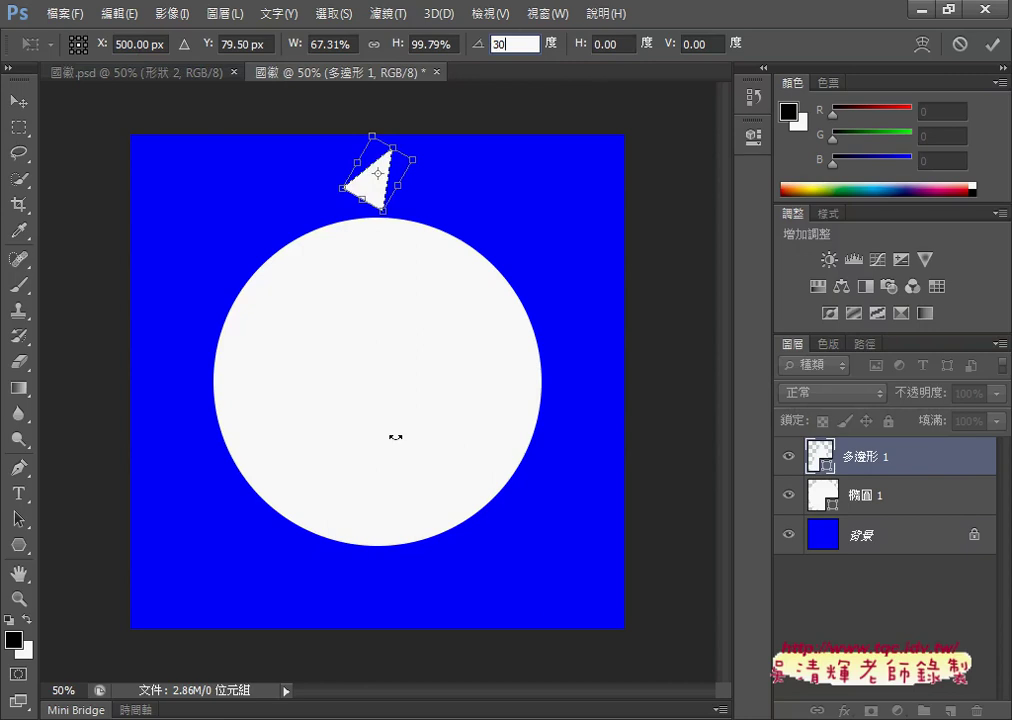
{"action": "key", "text": "ctrl+z"}
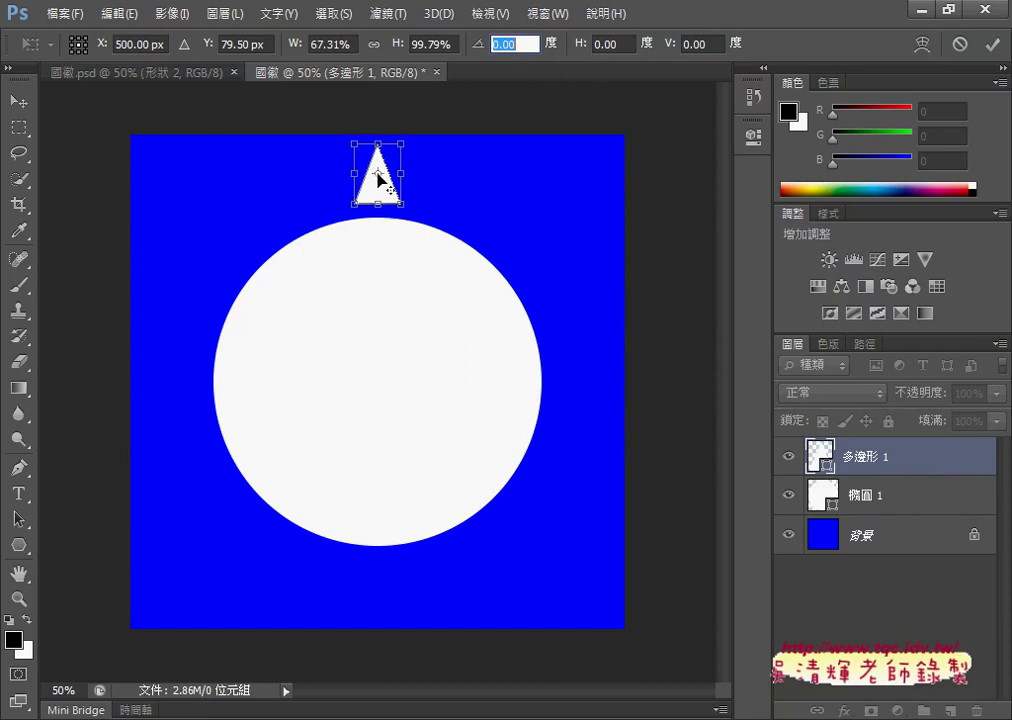
Step: Set the rotation pivot to 500, 500 px and rotate the triangle 30°
{"action": "left_click_drag", "start_coordinate": [379, 174], "coordinate": [377, 312]}
{"action": "left_click_drag", "start_coordinate": [379, 383], "coordinate": [380, 390]}
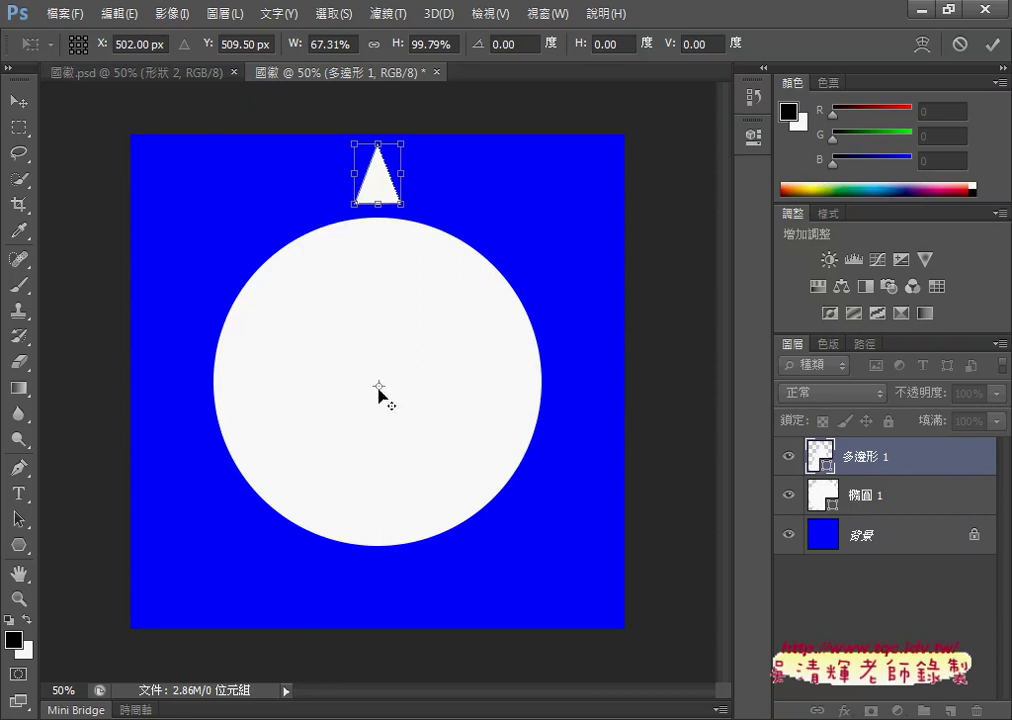
{"action": "left_click", "coordinate": [212, 48]}
{"action": "type", "text": "500"}
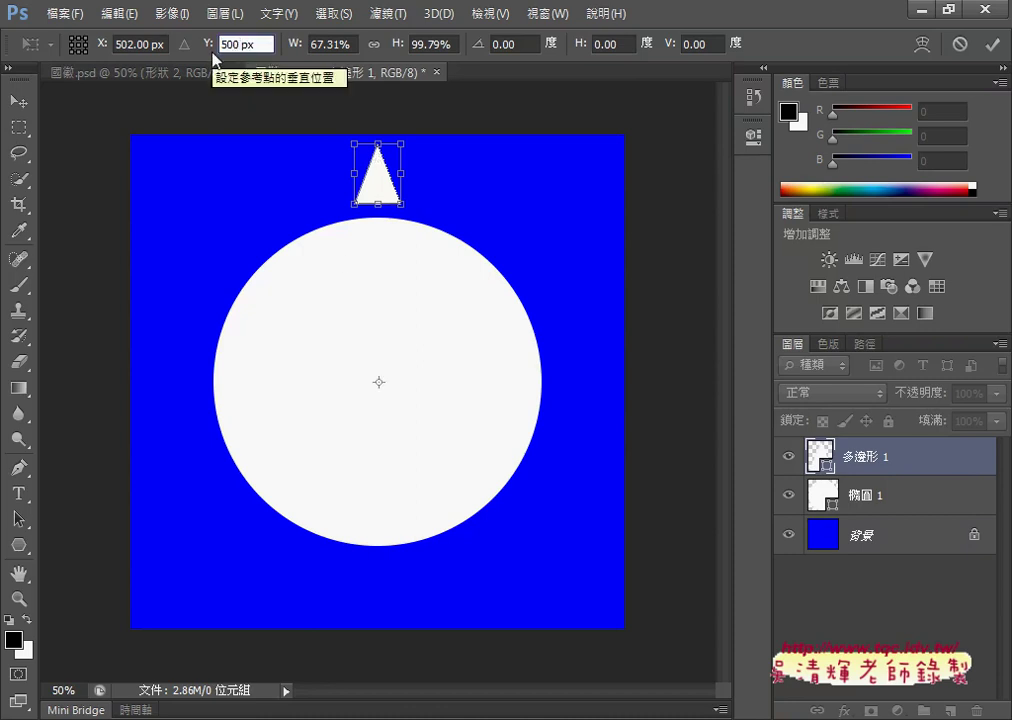
{"action": "left_click_drag", "start_coordinate": [147, 45], "coordinate": [110, 45]}
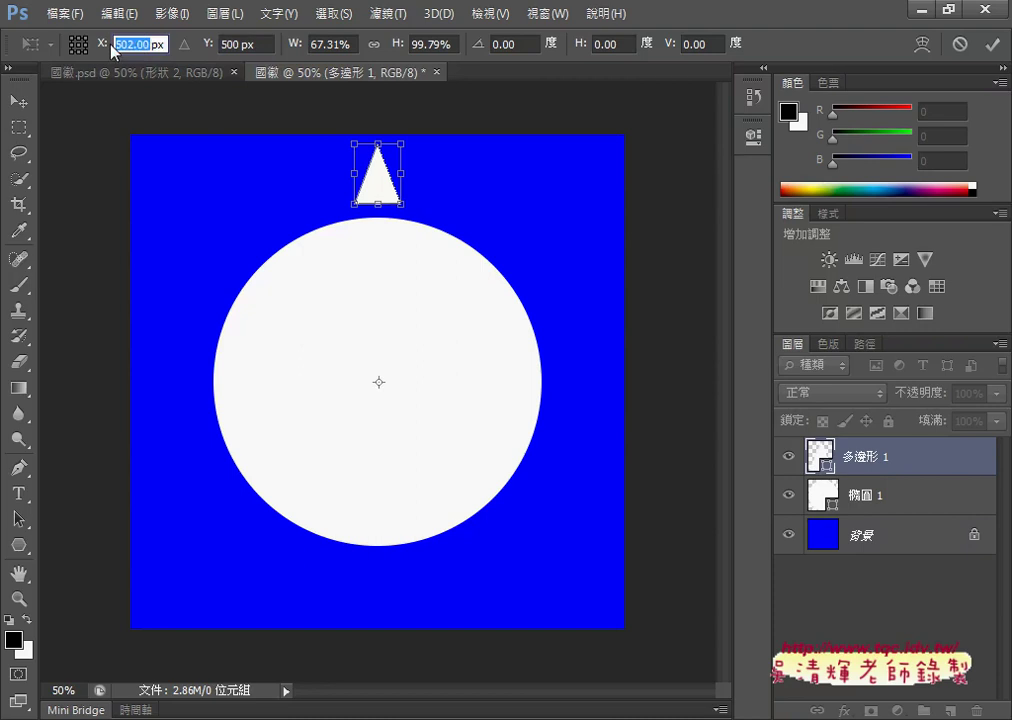
{"action": "type", "text": "500"}
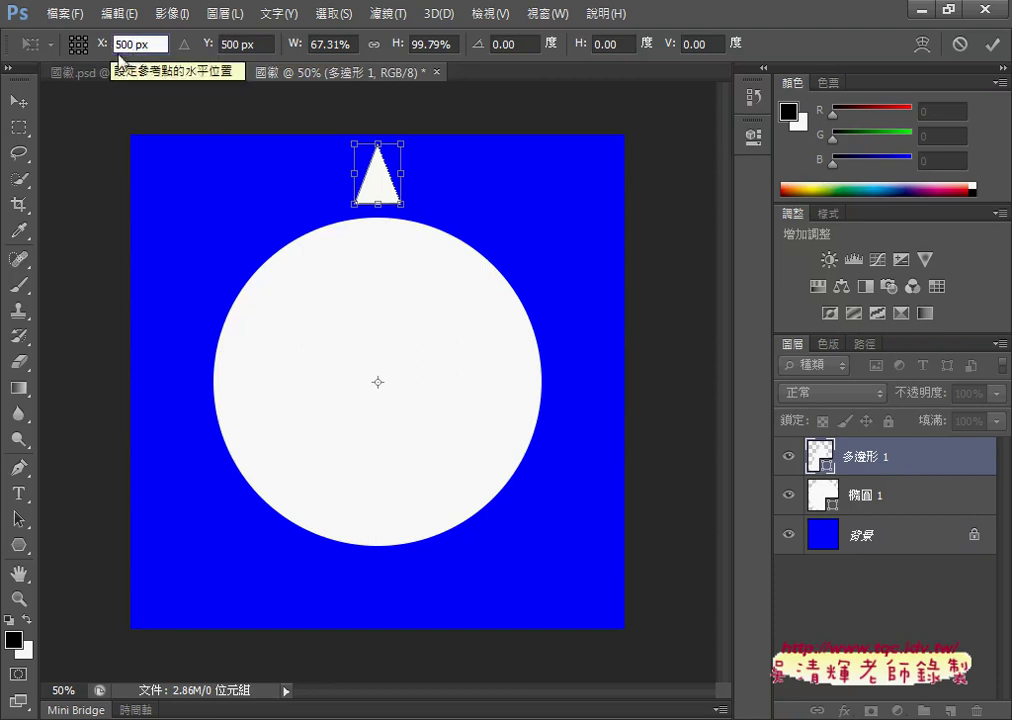
{"action": "left_click", "coordinate": [475, 46]}
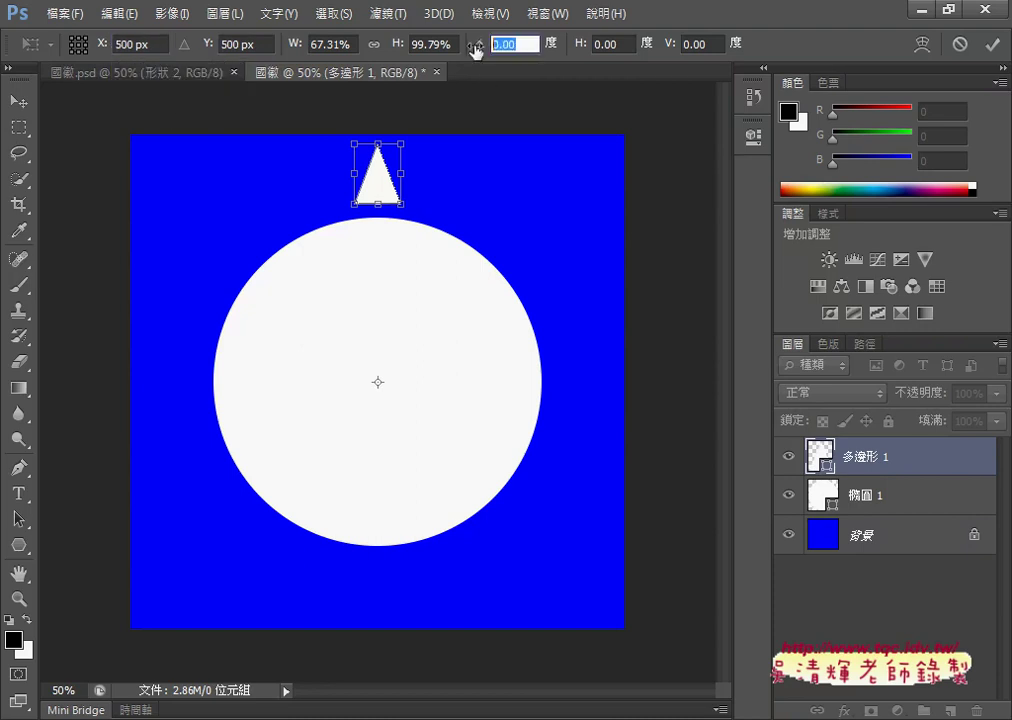
{"action": "type", "text": "30"}
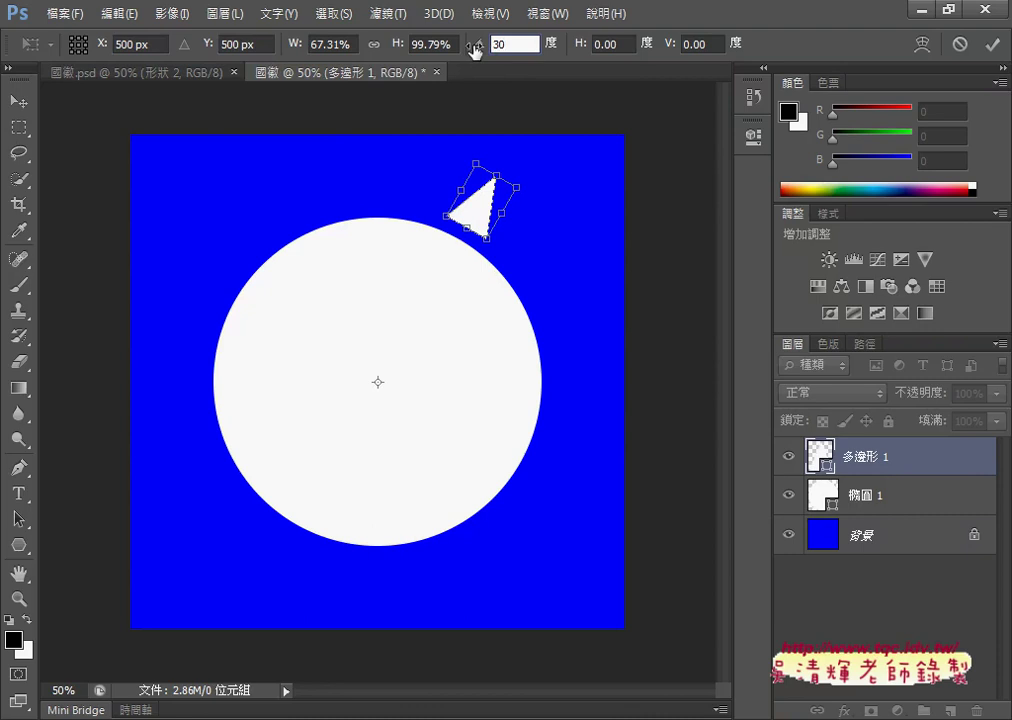
{"action": "key", "text": "Return"}
Step: Commit the rotated triangle, then undo and redo with Ctrl+Z to compare states
{"action": "left_click", "coordinate": [993, 45]}
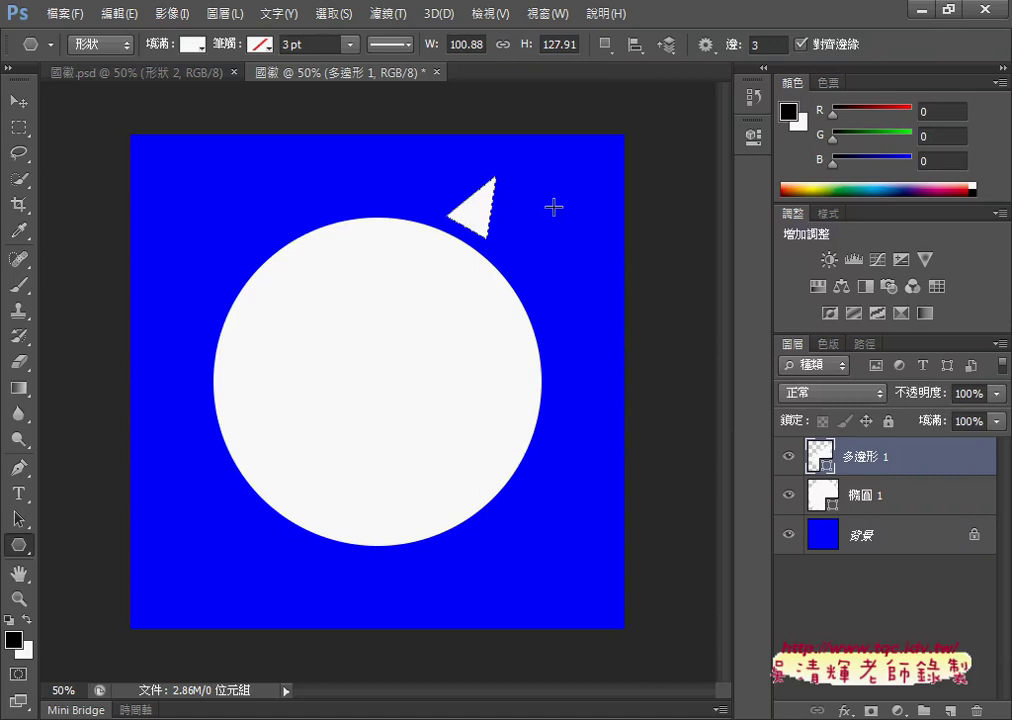
{"action": "key", "text": "ctrl+z"}
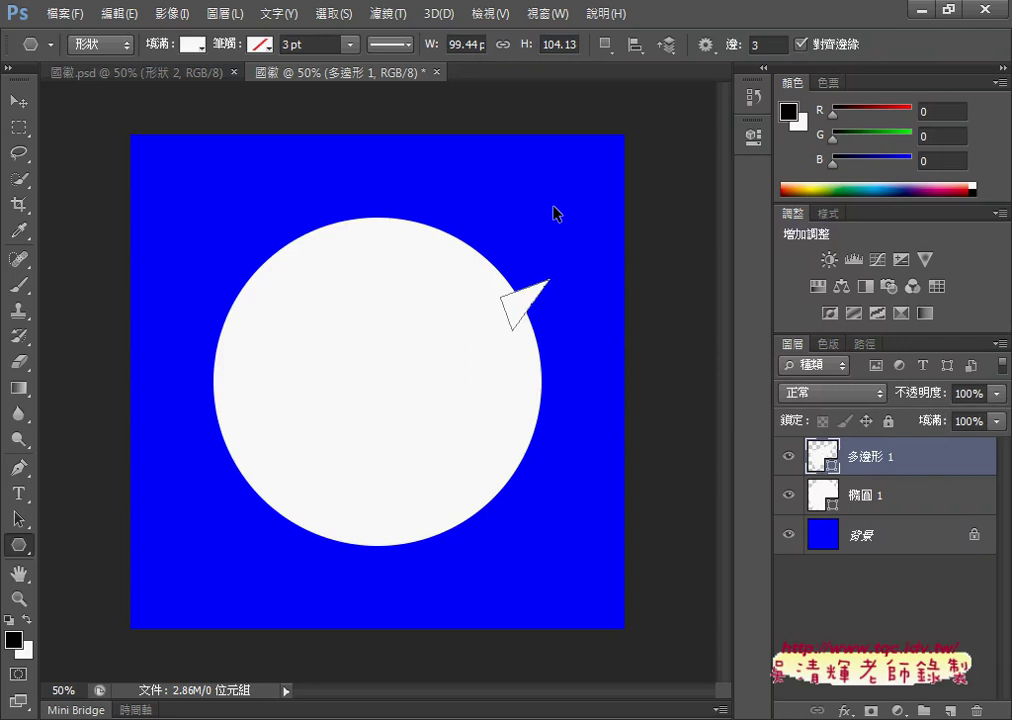
{"action": "key", "text": "ctrl+z"}
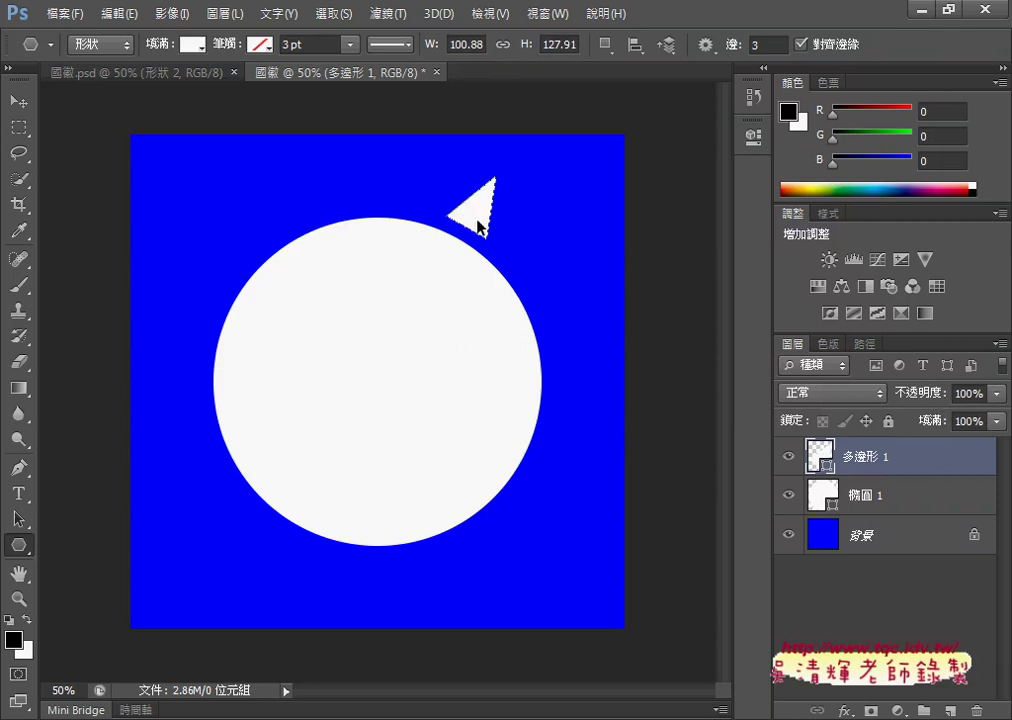
{"action": "key", "text": "ctrl+z"}
{"action": "key", "text": "ctrl+z"}
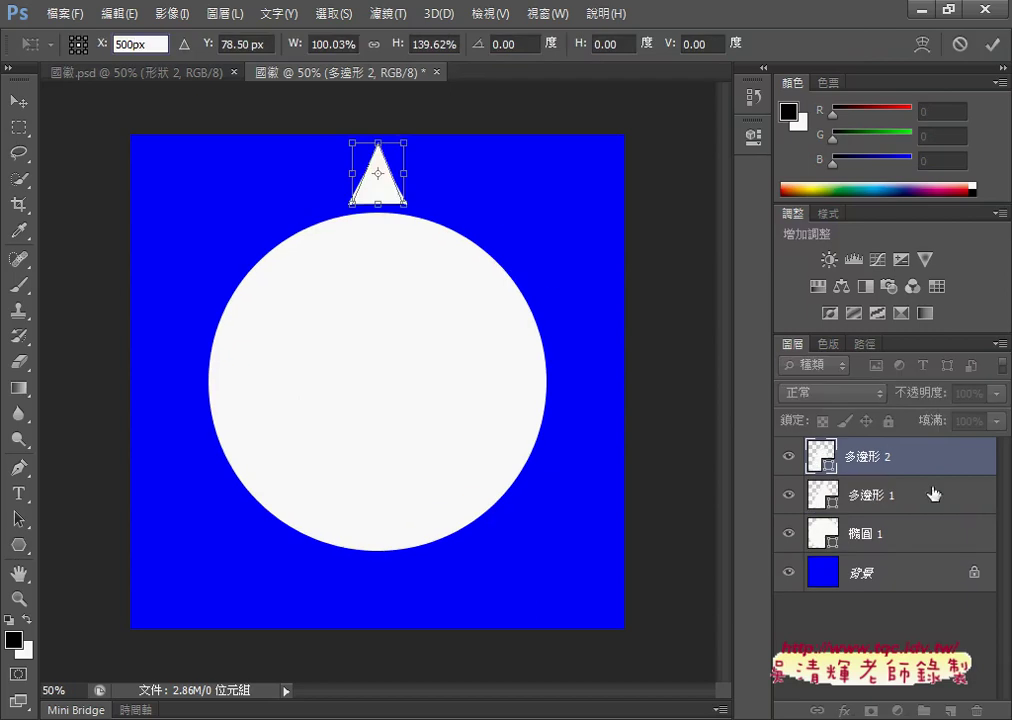
Step: Commit the new triangle's transform and drag layer 多邊形 2 into the trash
{"action": "left_click", "coordinate": [993, 45]}
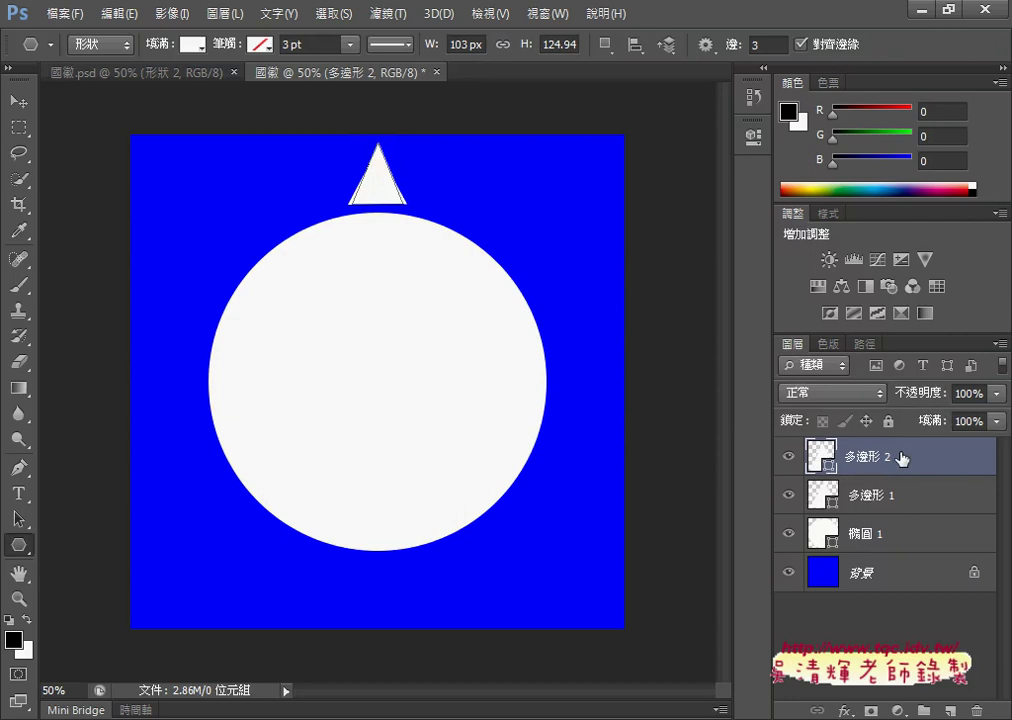
{"action": "key", "text": "ctrl+shift+d"}
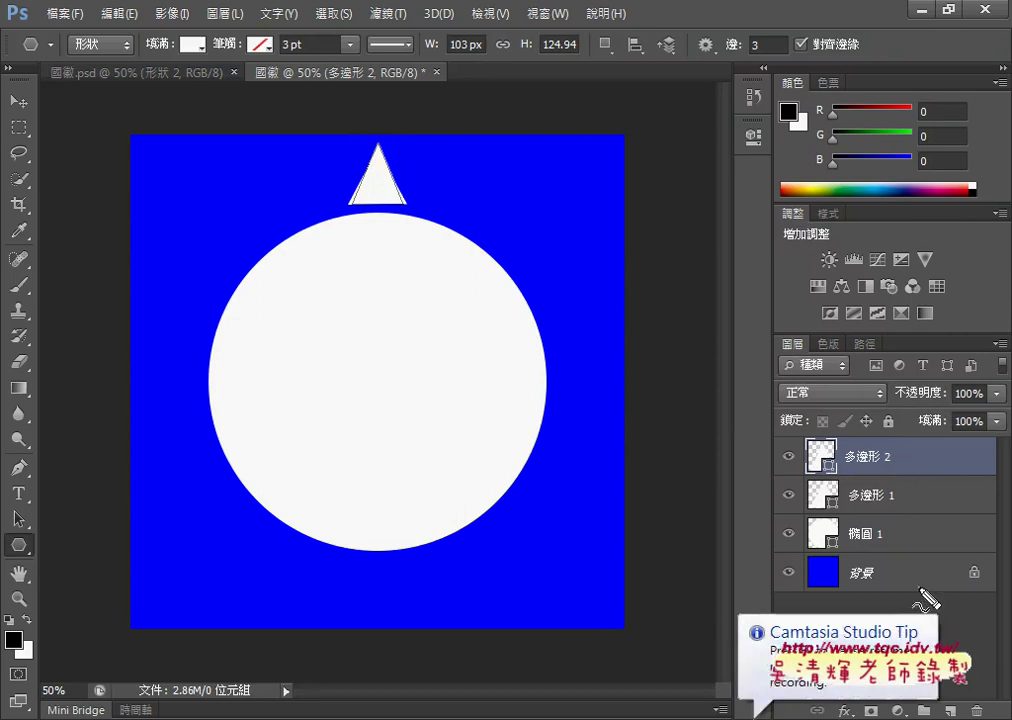
{"action": "mouse_move", "coordinate": [918, 587]}
{"action": "left_mouse_down"}
{"action": "mouse_move", "coordinate": [784, 562]}
{"action": "mouse_move", "coordinate": [915, 535]}
{"action": "mouse_move", "coordinate": [918, 545]}
{"action": "left_mouse_up"}
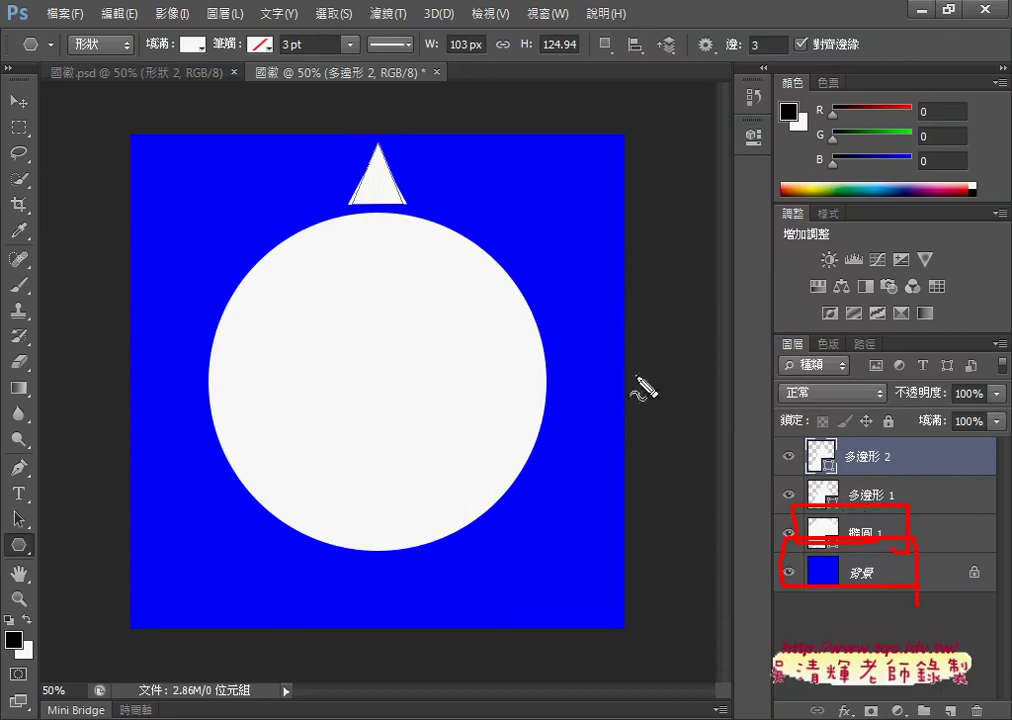
{"action": "mouse_move", "coordinate": [352, 205]}
{"action": "left_mouse_down"}
{"action": "mouse_move", "coordinate": [386, 137]}
{"action": "mouse_move", "coordinate": [392, 205]}
{"action": "left_mouse_up"}
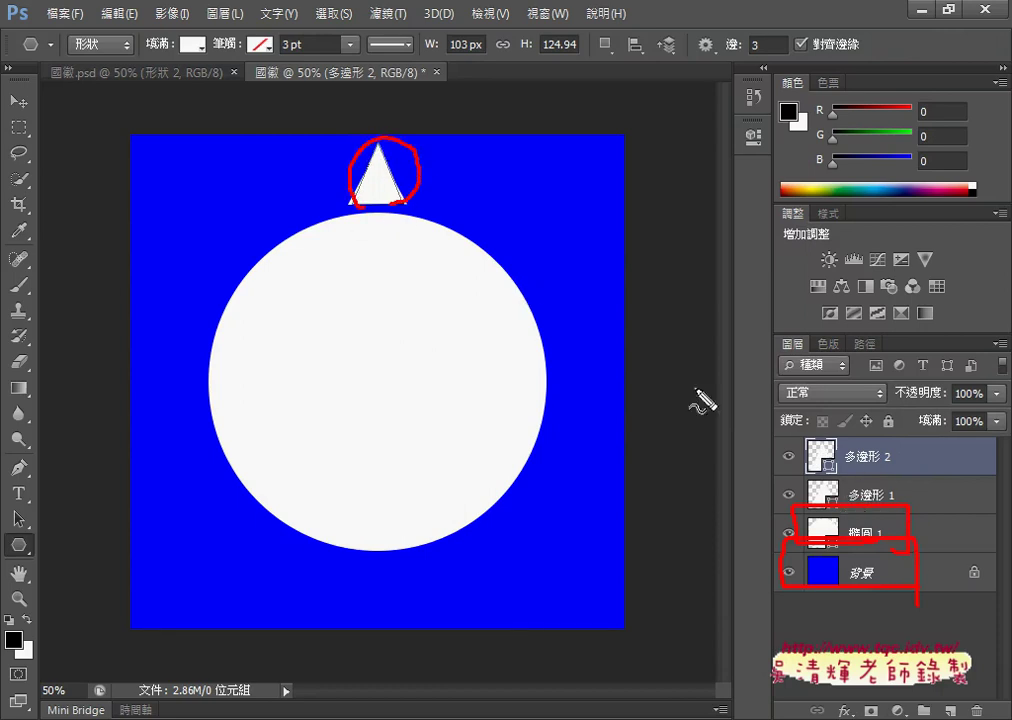
{"action": "left_click_drag", "start_coordinate": [895, 462], "coordinate": [836, 468]}
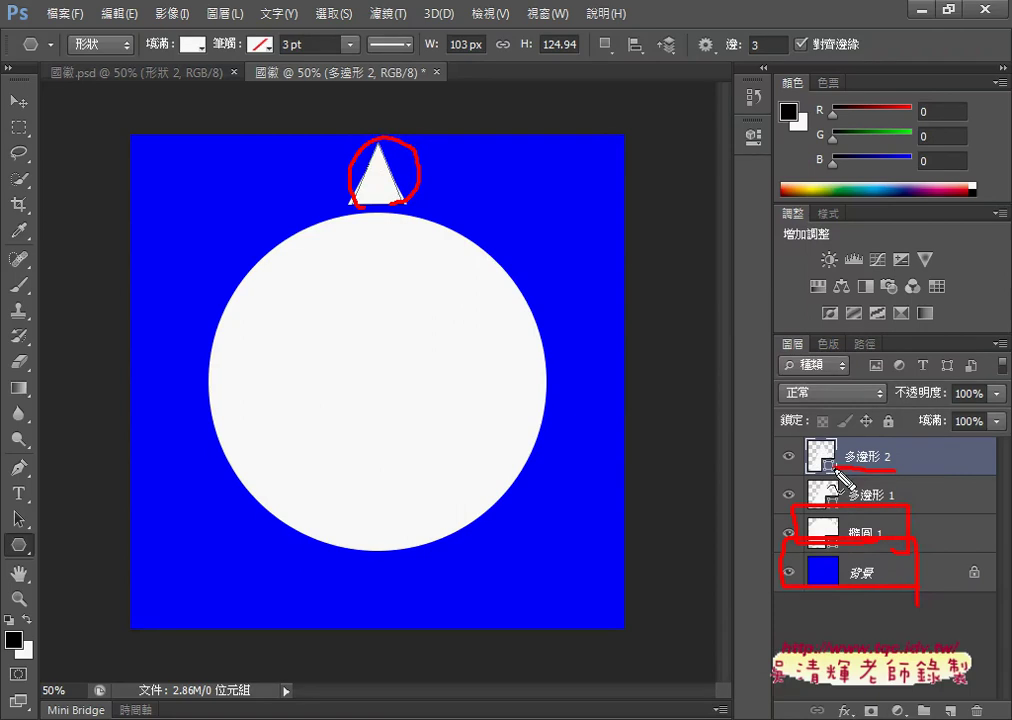
{"action": "key", "text": "Escape"}
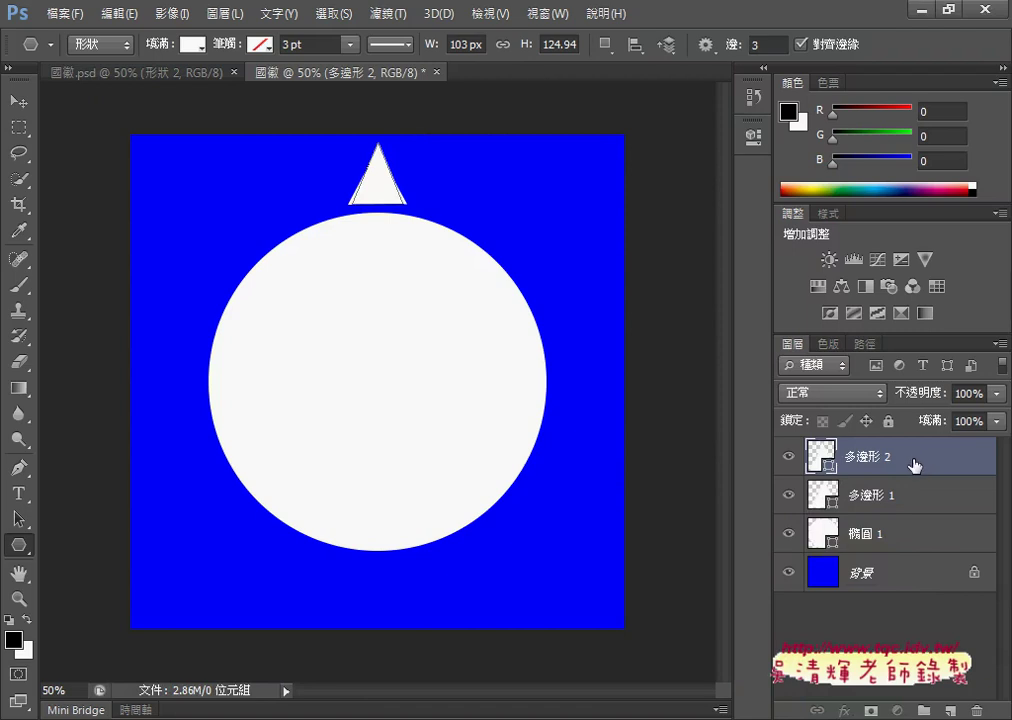
{"action": "left_click_drag", "start_coordinate": [913, 463], "coordinate": [975, 710]}
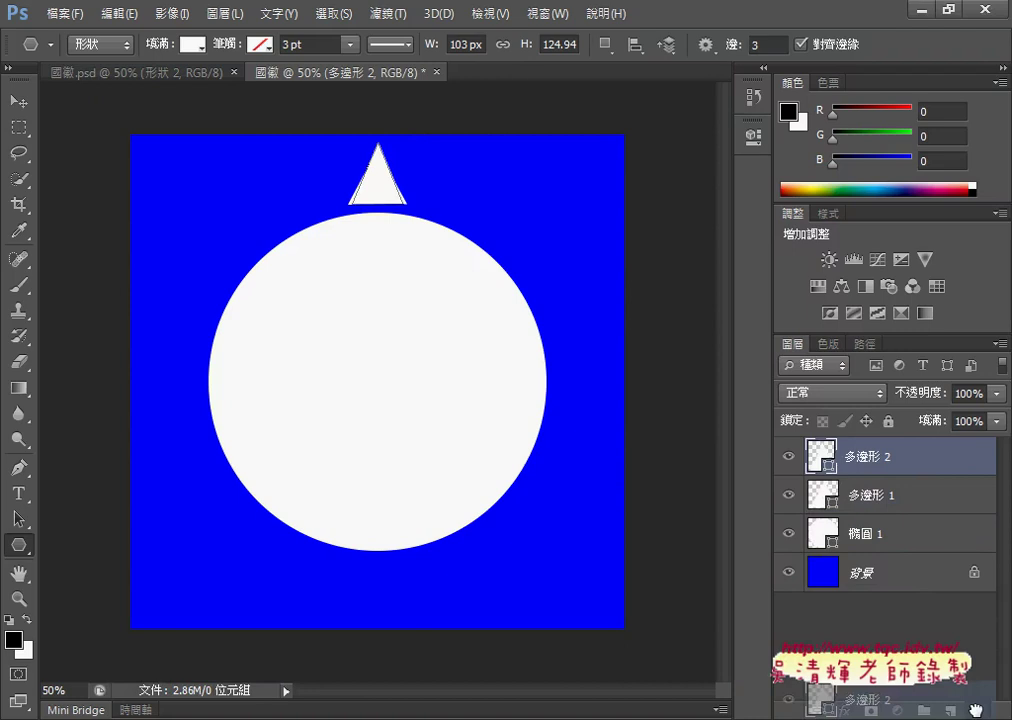
{"action": "left_click_drag", "start_coordinate": [975, 710], "coordinate": [978, 712]}
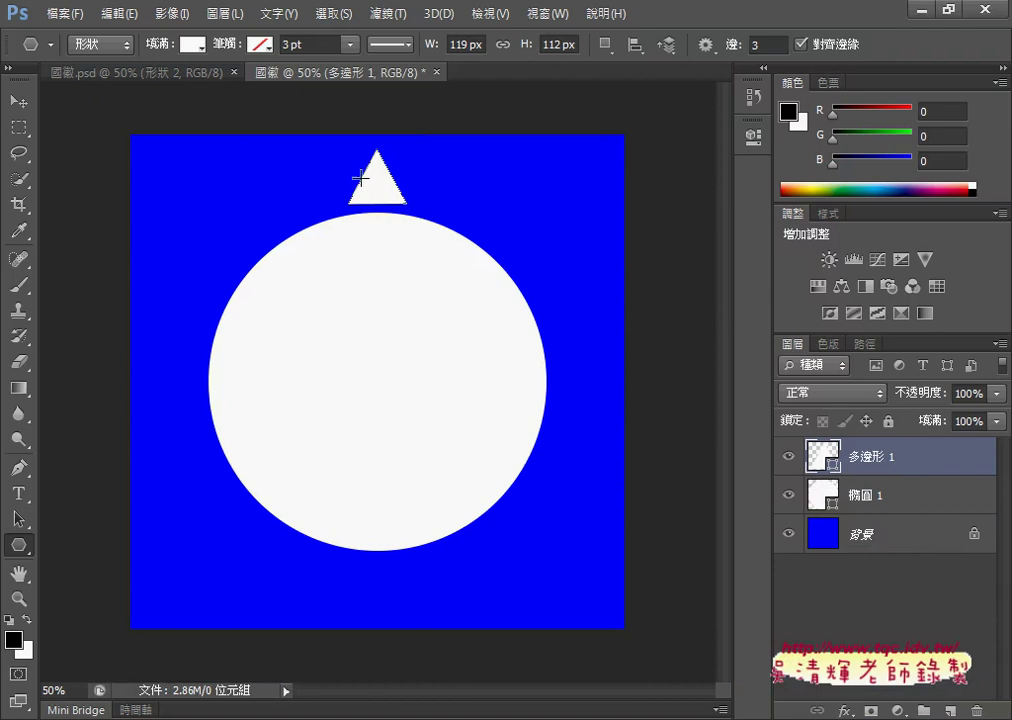
Step: Rotate 多邊形 1's triangle 30° about a 500, 500 px pivot and commit it
{"action": "left_click", "coordinate": [18, 101]}
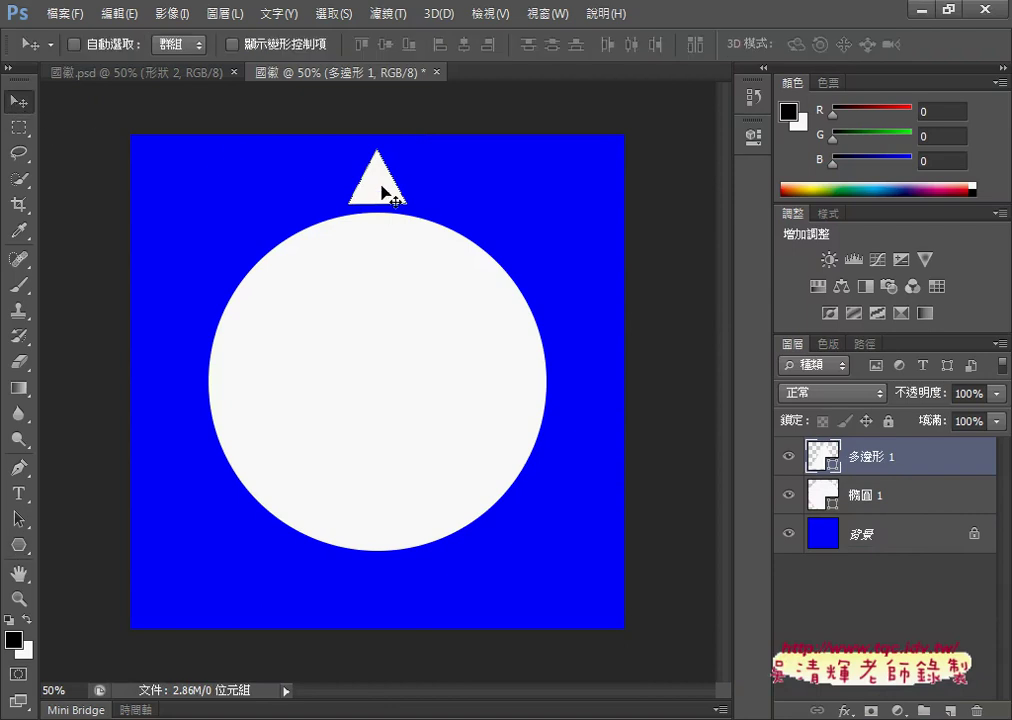
{"action": "key", "text": "ctrl+t"}
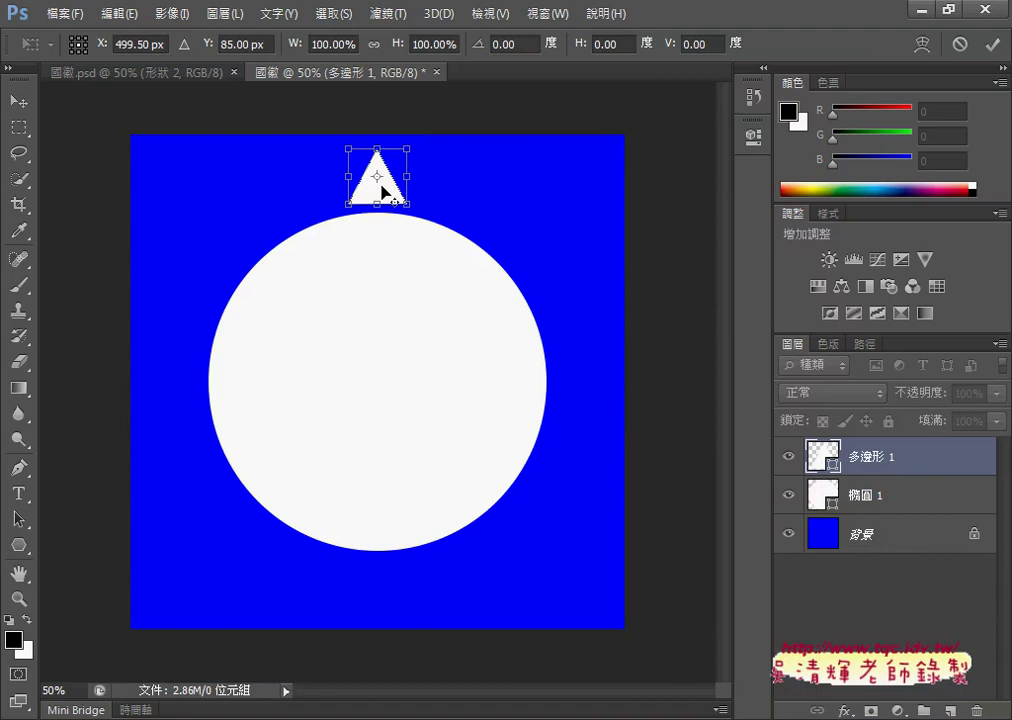
{"action": "left_click_drag", "start_coordinate": [377, 176], "coordinate": [381, 372]}
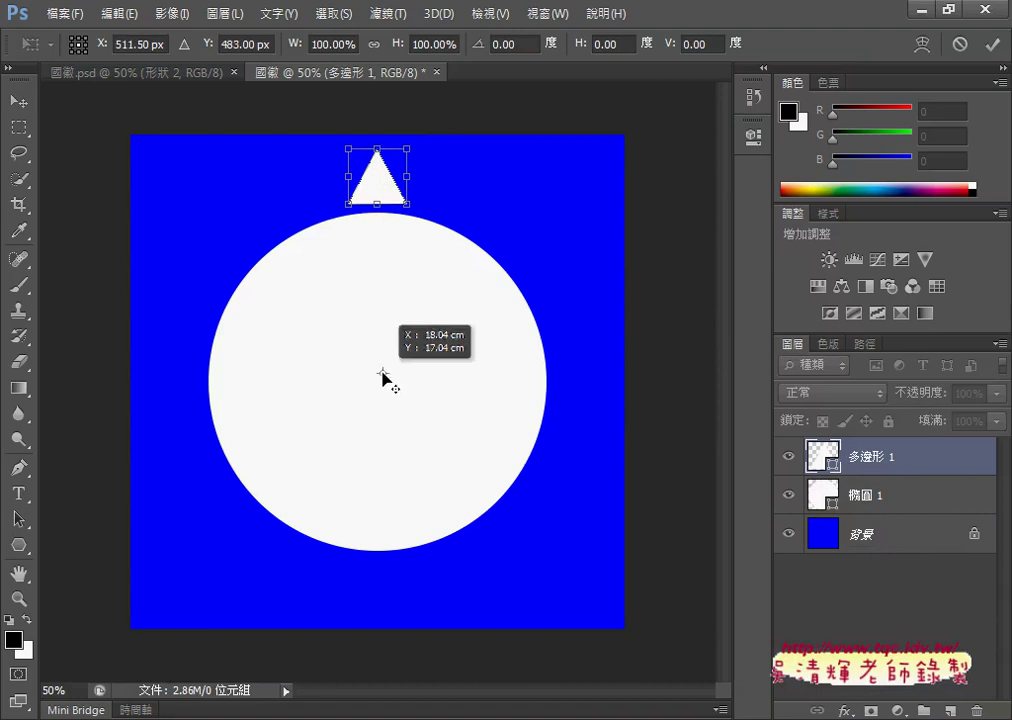
{"action": "left_click", "coordinate": [102, 46]}
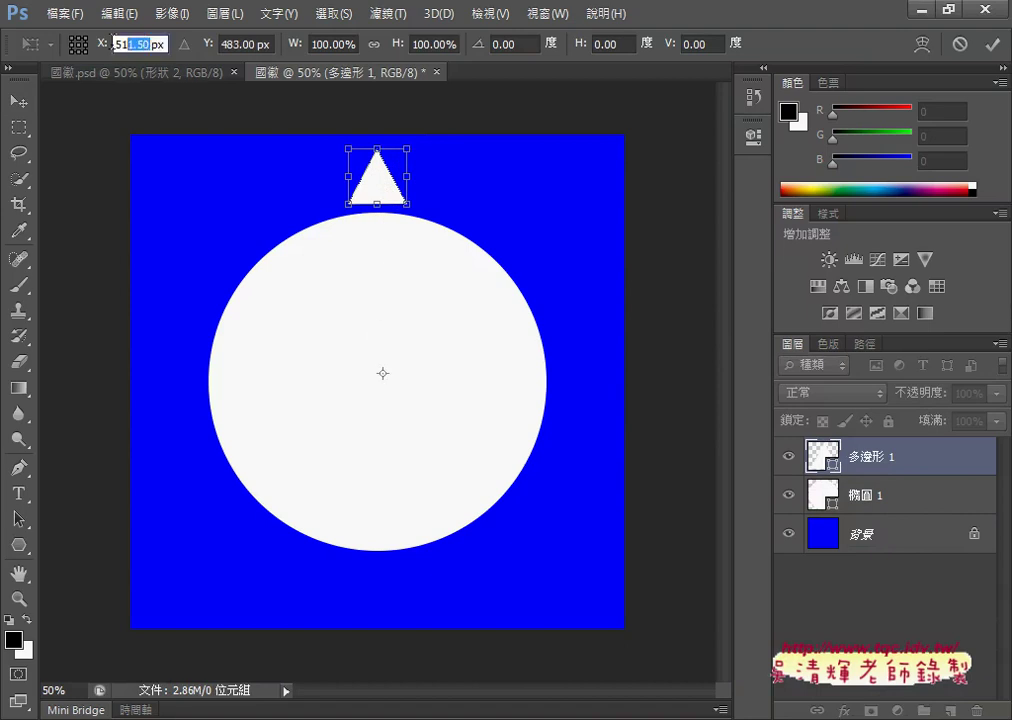
{"action": "type", "text": "500"}
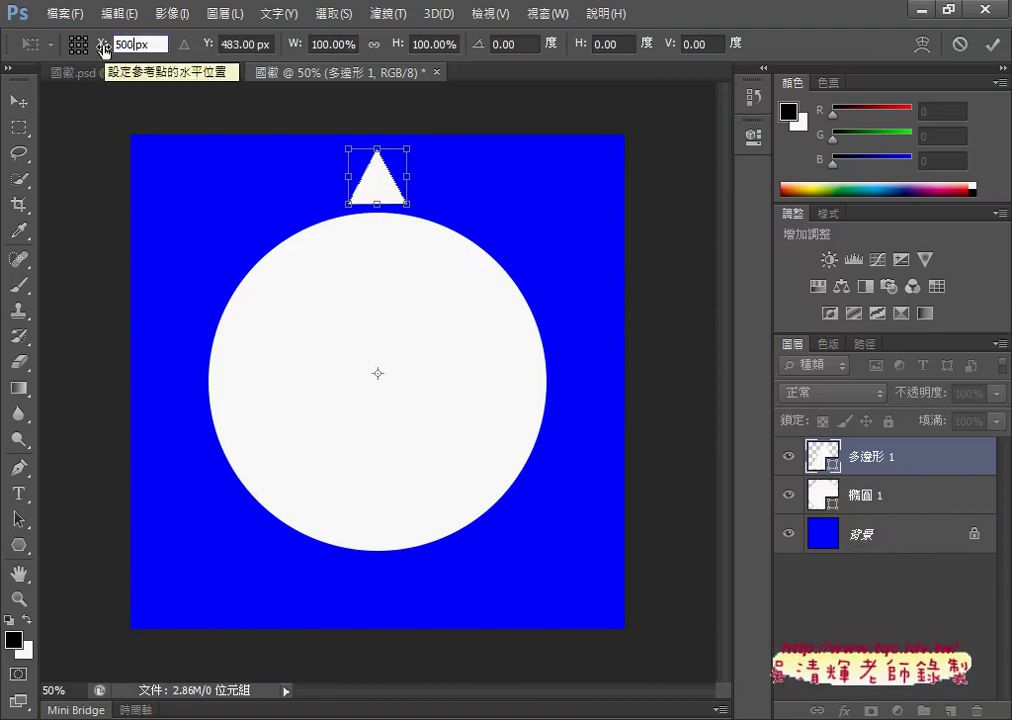
{"action": "left_click", "coordinate": [203, 48]}
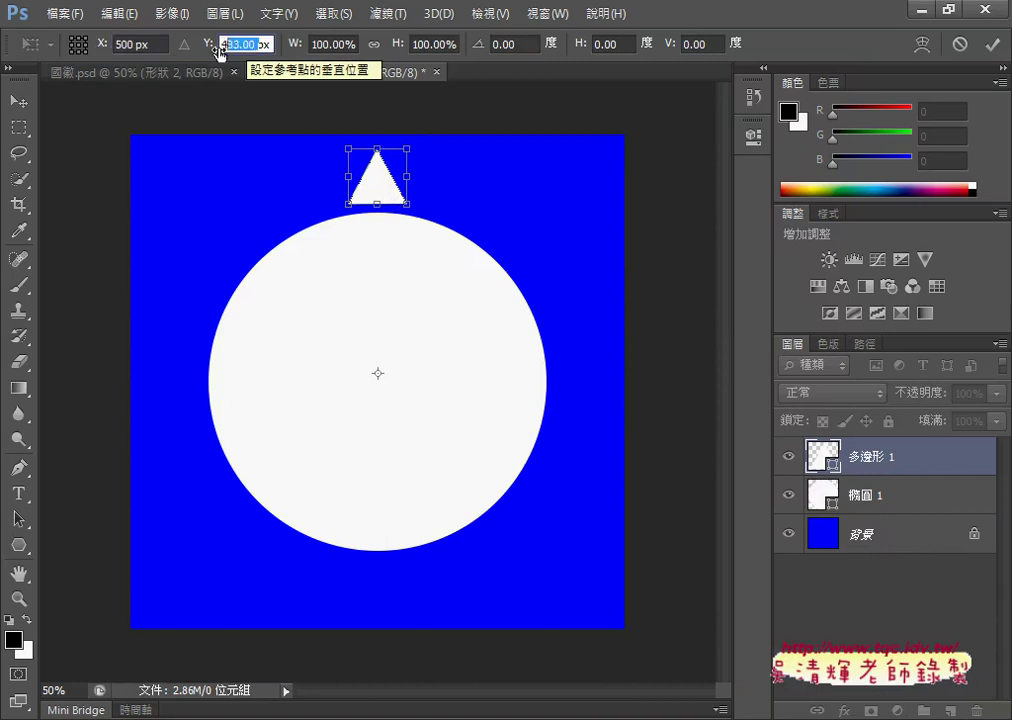
{"action": "type", "text": "50"}
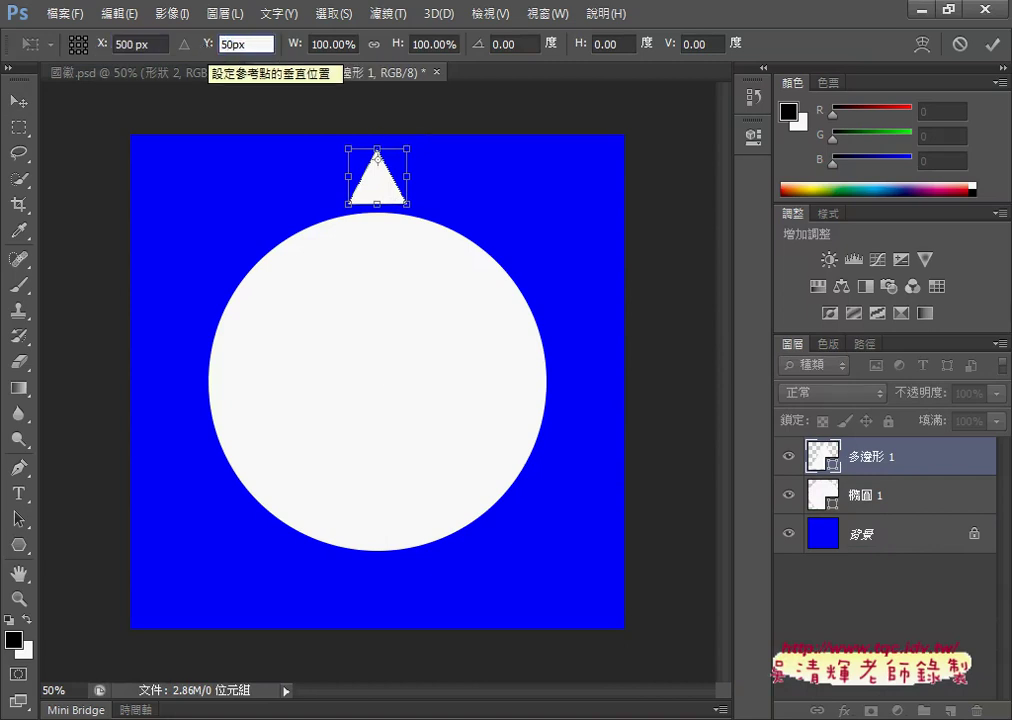
{"action": "type", "text": "0"}
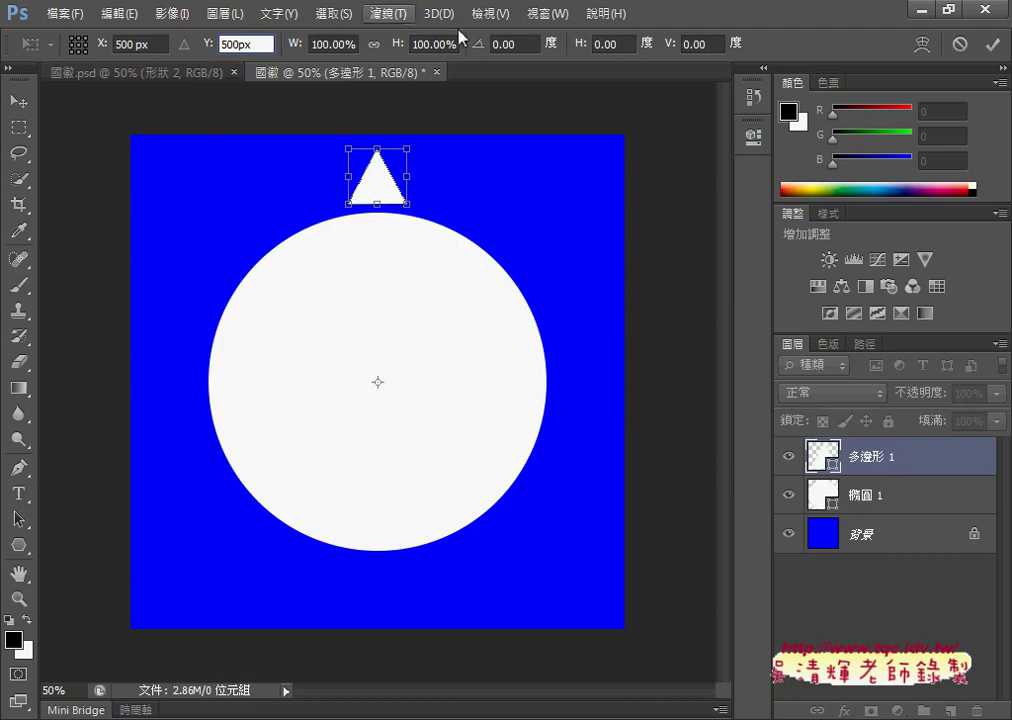
{"action": "left_click", "coordinate": [481, 45]}
{"action": "type", "text": "30"}
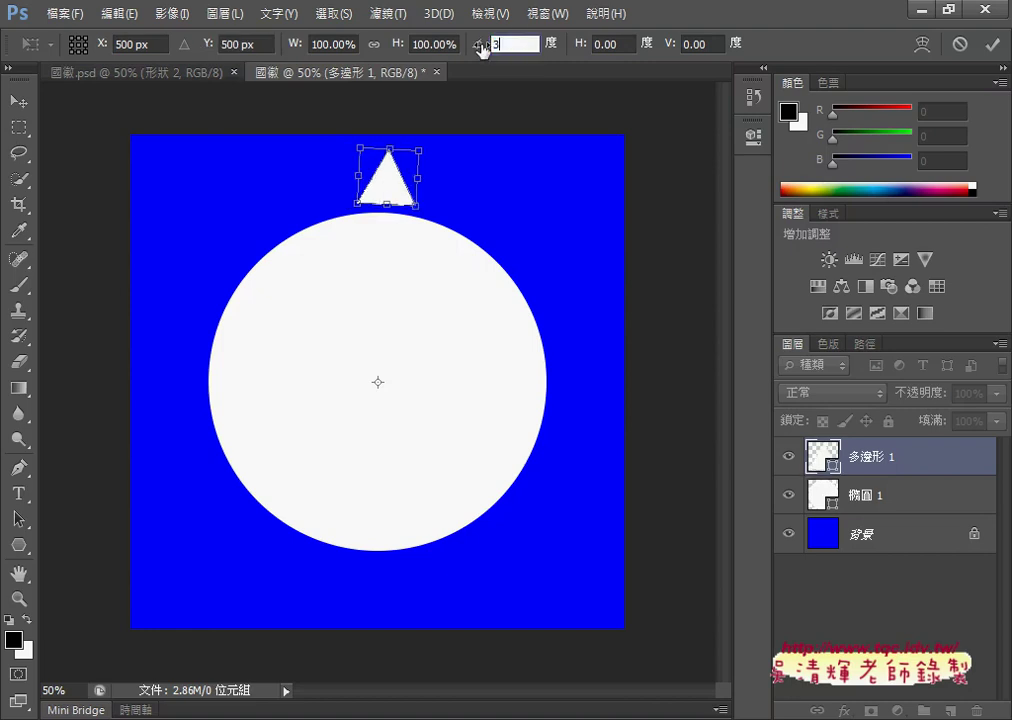
{"action": "key", "text": "Return"}
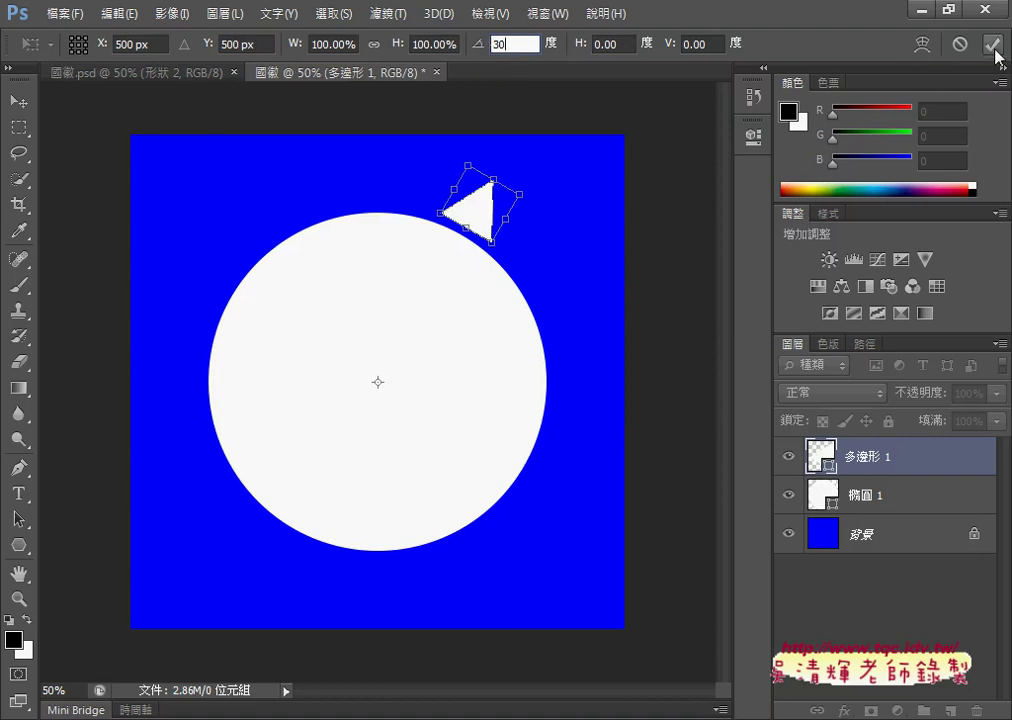
{"action": "left_click", "coordinate": [994, 45]}
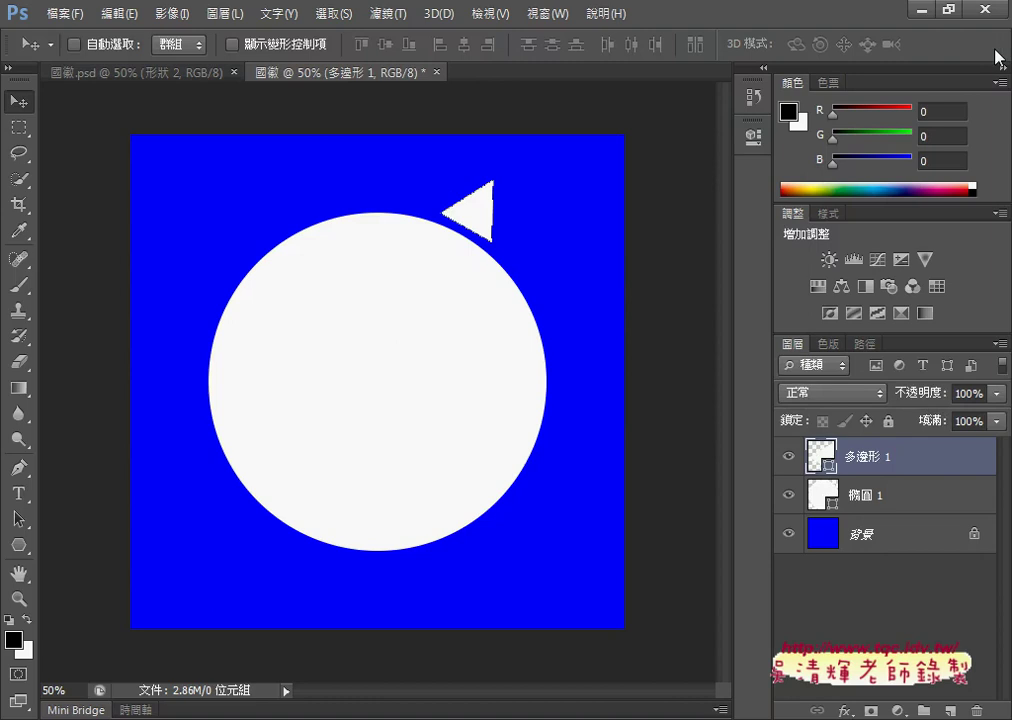
{"action": "key", "text": "ctrl+shift+t"}
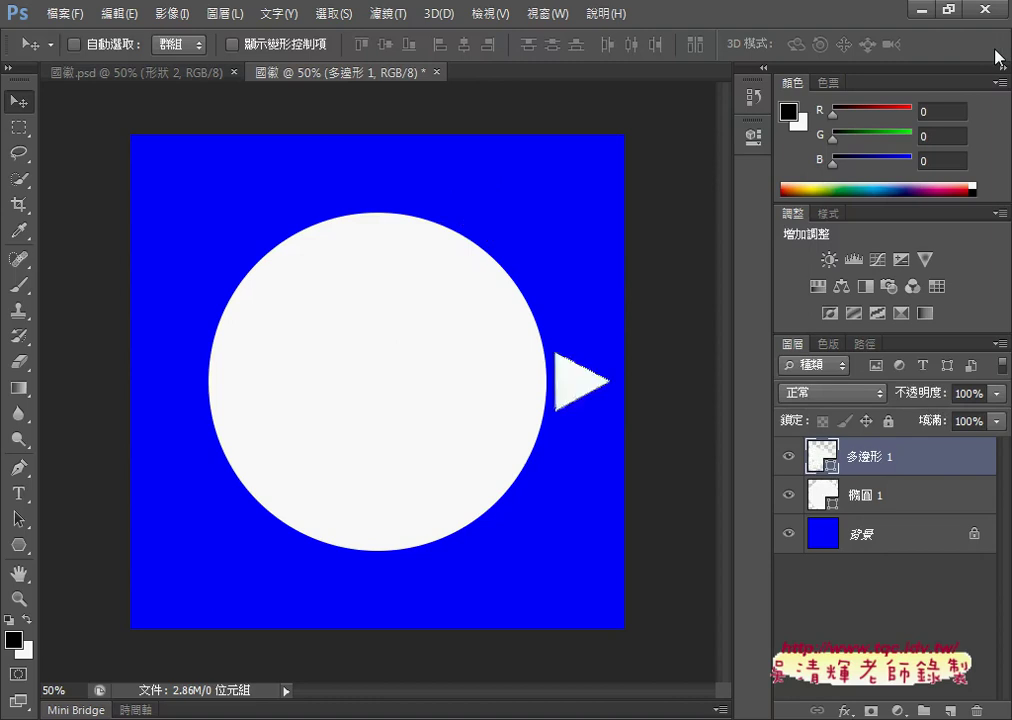
{"action": "key", "text": "ctrl+shift+t"}
{"action": "key", "text": "ctrl+shift+t"}
{"action": "key", "text": "ctrl+shift+t"}
{"action": "key", "text": "ctrl+shift+t"}
{"action": "key", "text": "ctrl+shift+t"}
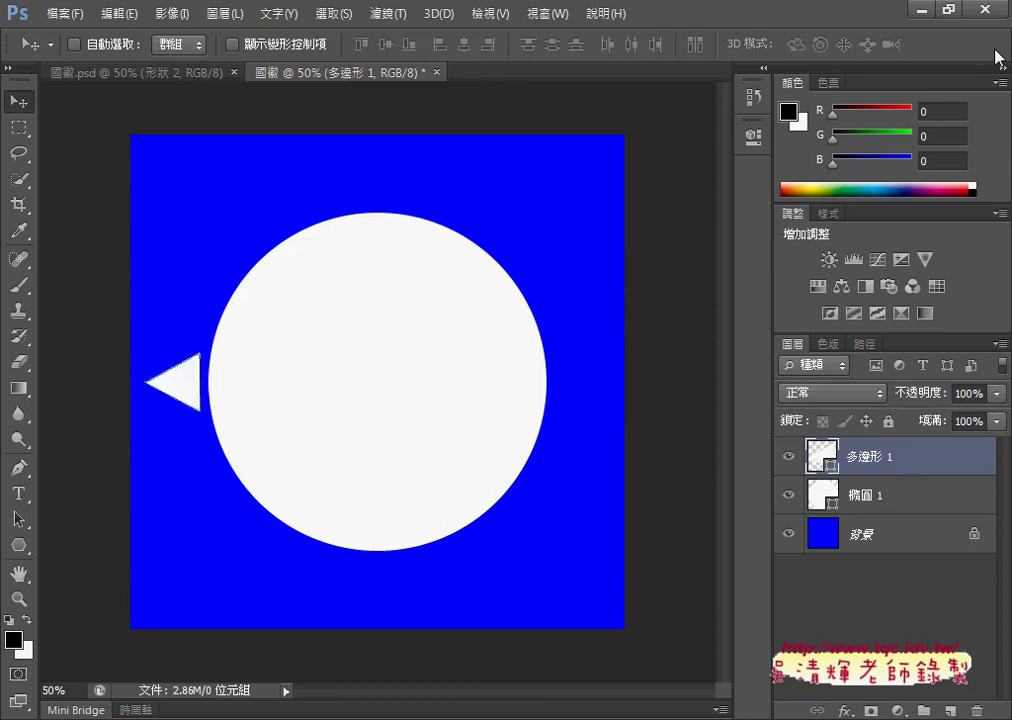
{"action": "key", "text": "ctrl+shift+t"}
{"action": "key", "text": "ctrl+shift+t"}
{"action": "key", "text": "ctrl+shift+t"}
{"action": "key", "text": "ctrl+shift+t"}
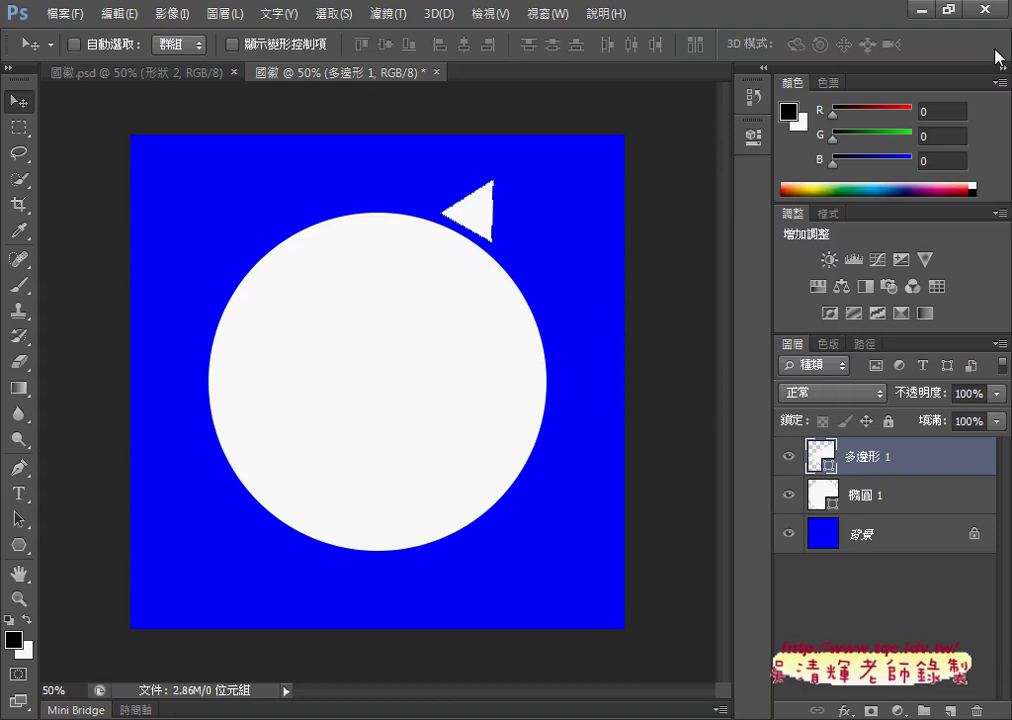
Step: Add eleven more triangle rays clockwise from the upper right to top centre, completing twelve
{"action": "left_click_drag", "start_coordinate": [547, 283], "coordinate": [546, 318]}
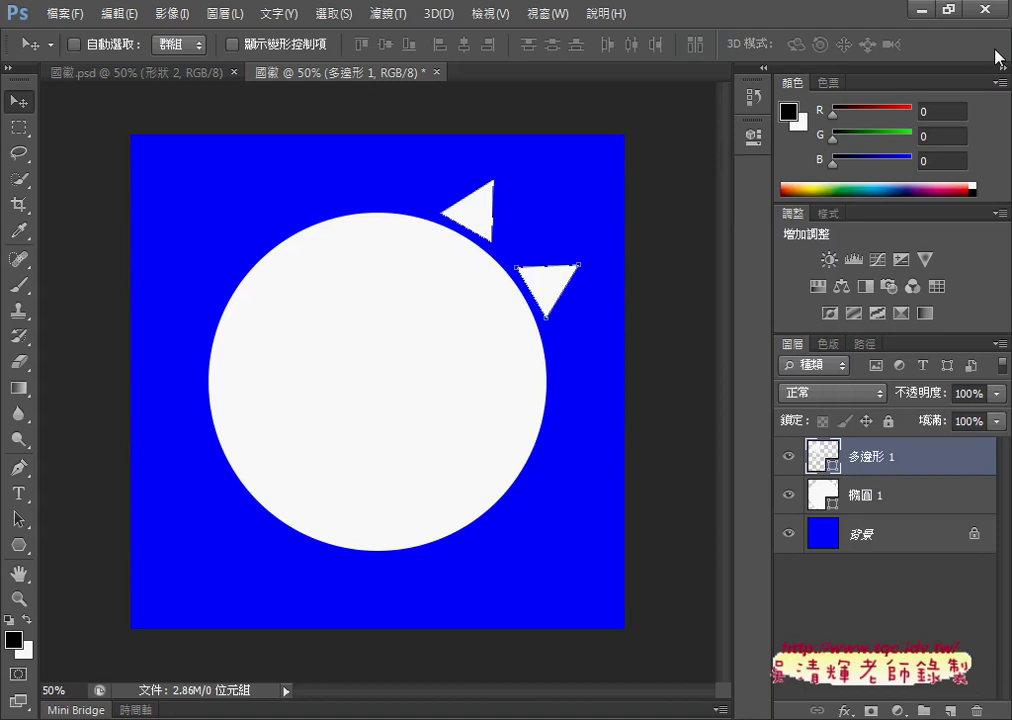
{"action": "left_click_drag", "start_coordinate": [573, 381], "coordinate": [610, 381]}
{"action": "left_click_drag", "start_coordinate": [547, 479], "coordinate": [545, 445]}
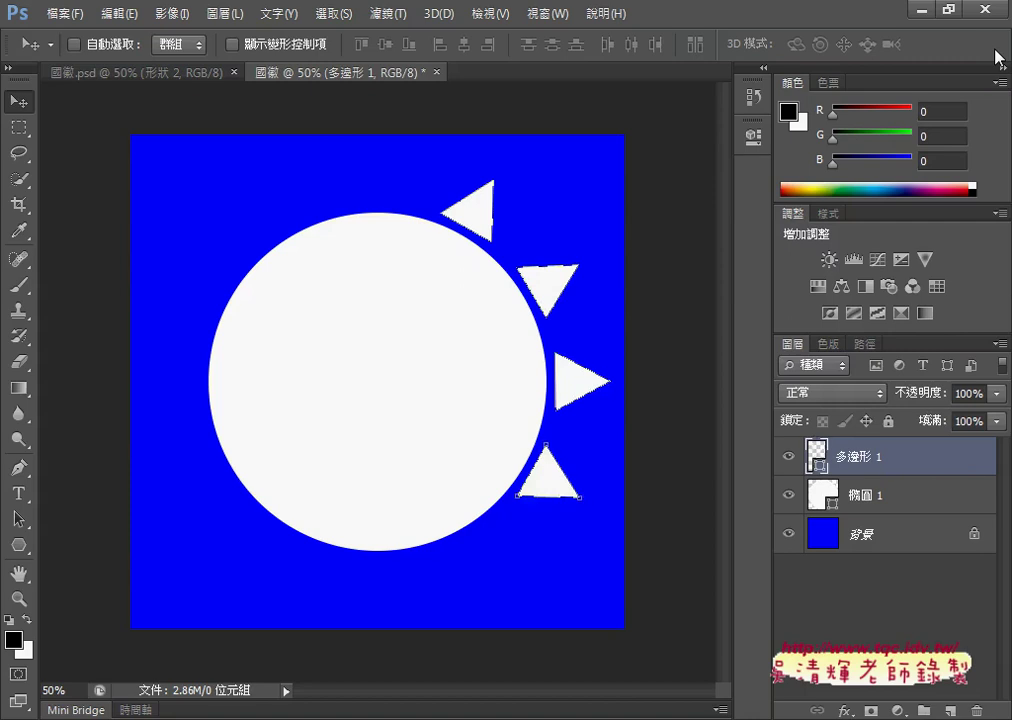
{"action": "left_click_drag", "start_coordinate": [477, 550], "coordinate": [443, 545]}
{"action": "left_click_drag", "start_coordinate": [378, 578], "coordinate": [378, 612]}
{"action": "left_click_drag", "start_coordinate": [279, 553], "coordinate": [313, 552]}
{"action": "left_click_drag", "start_coordinate": [208, 479], "coordinate": [208, 444]}
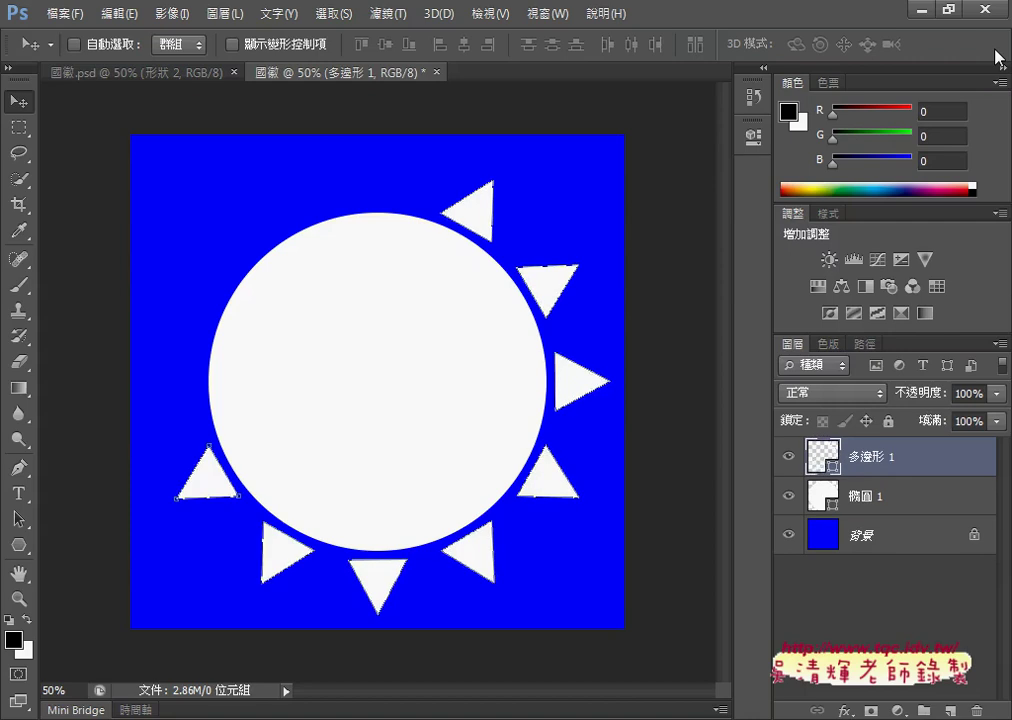
{"action": "left_click_drag", "start_coordinate": [182, 381], "coordinate": [147, 381]}
{"action": "left_click_drag", "start_coordinate": [207, 283], "coordinate": [207, 316]}
{"action": "left_click_drag", "start_coordinate": [278, 211], "coordinate": [314, 212]}
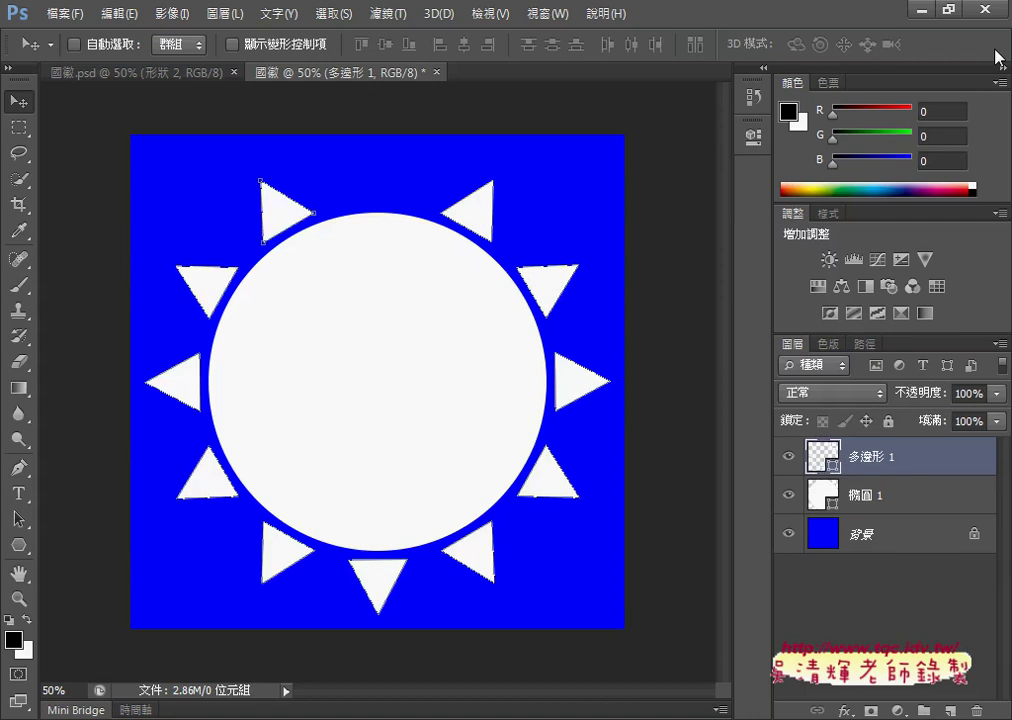
{"action": "left_click_drag", "start_coordinate": [377, 180], "coordinate": [377, 148]}
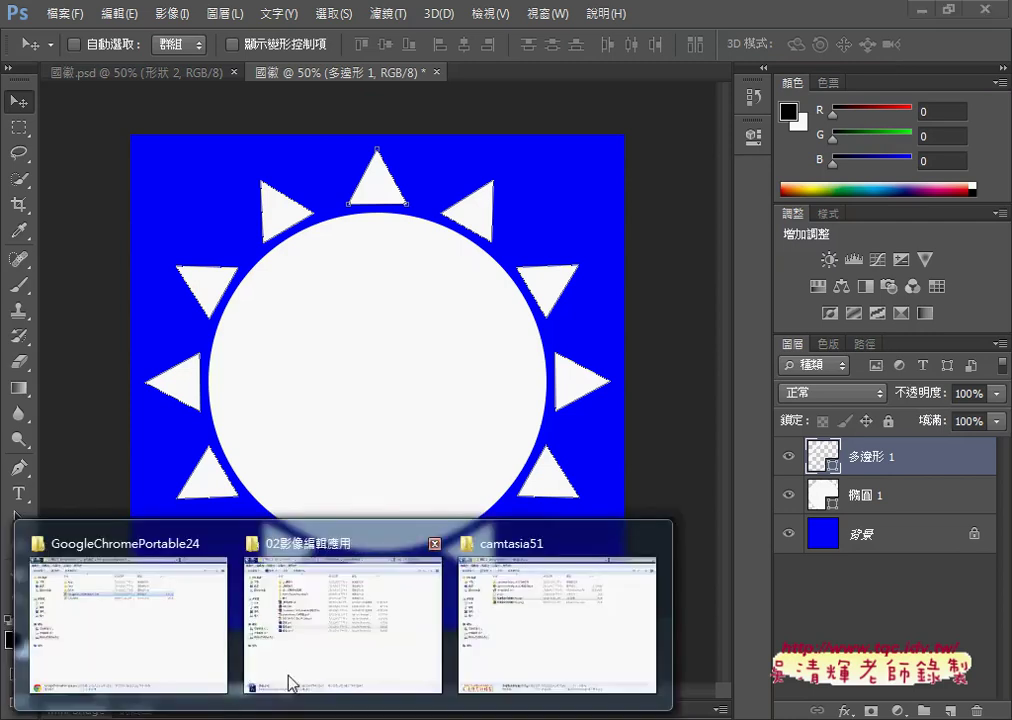
Step: Open 國旗.psd from the 02影像編輯應用 Explorer window in Photoshop
{"action": "left_click", "coordinate": [332, 664]}
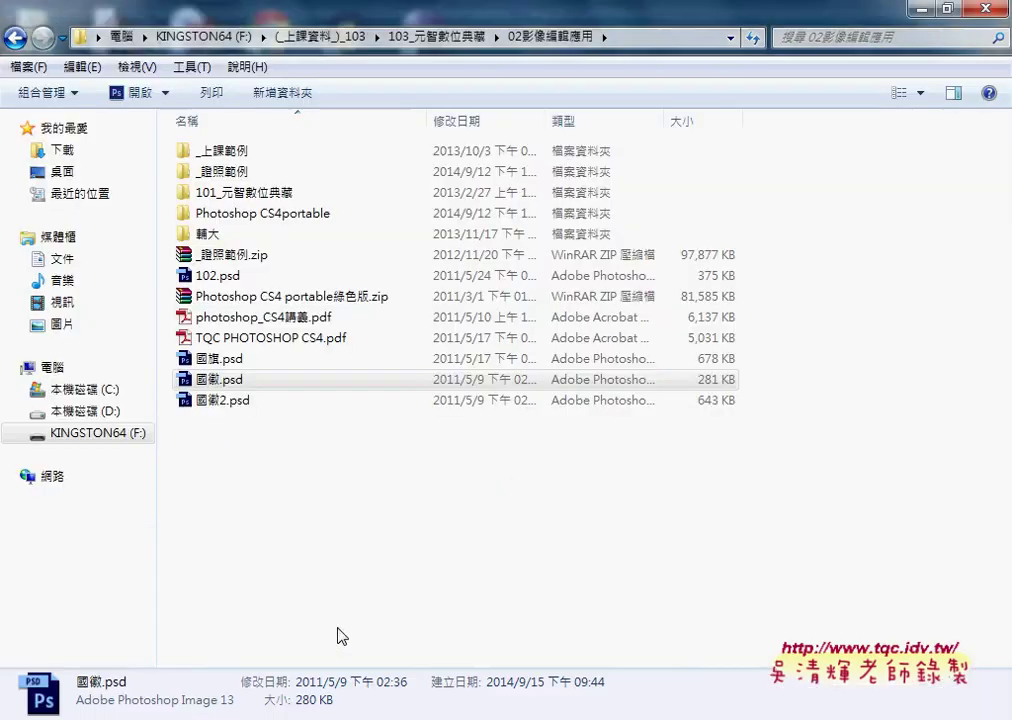
{"action": "left_click", "coordinate": [215, 359]}
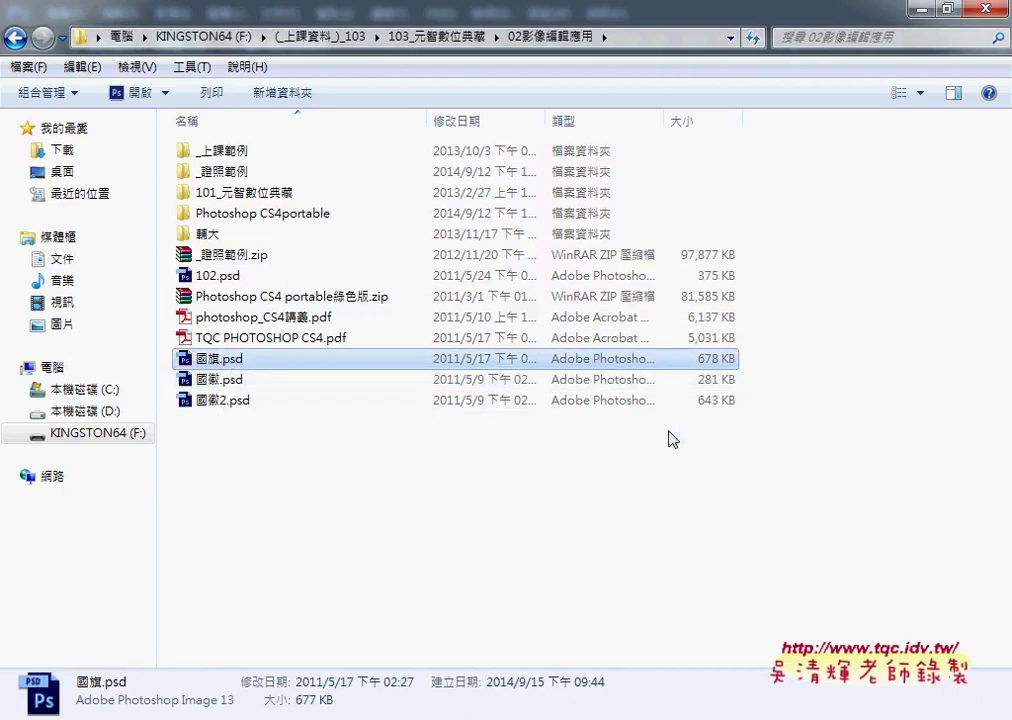
{"action": "key", "text": "Return"}
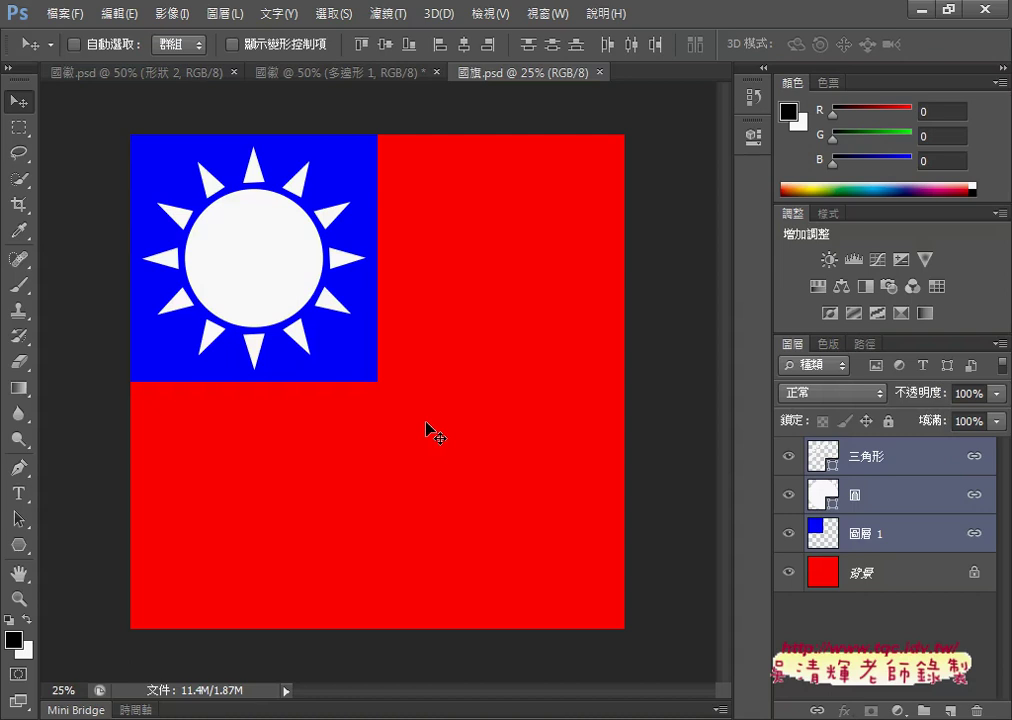
Step: Return to the 國徽 @ 50% document showing the twelve-ray sun emblem
{"action": "left_click", "coordinate": [316, 73]}
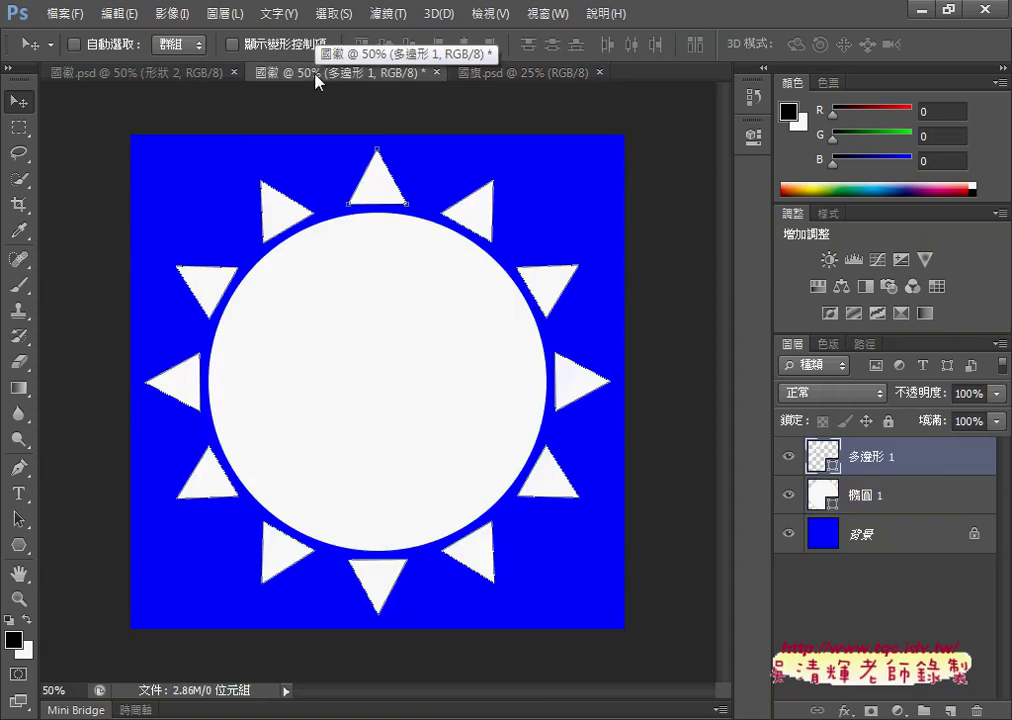